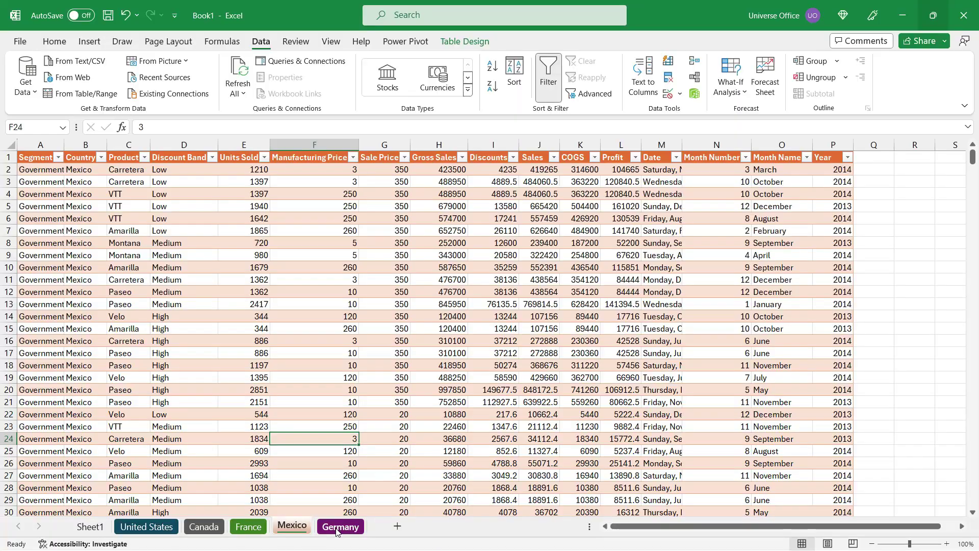
# Look over the Germany, Mexico and United States country tables, ending on Sheet1
pyautogui.click(336, 530)
pyautogui.click(292, 526)
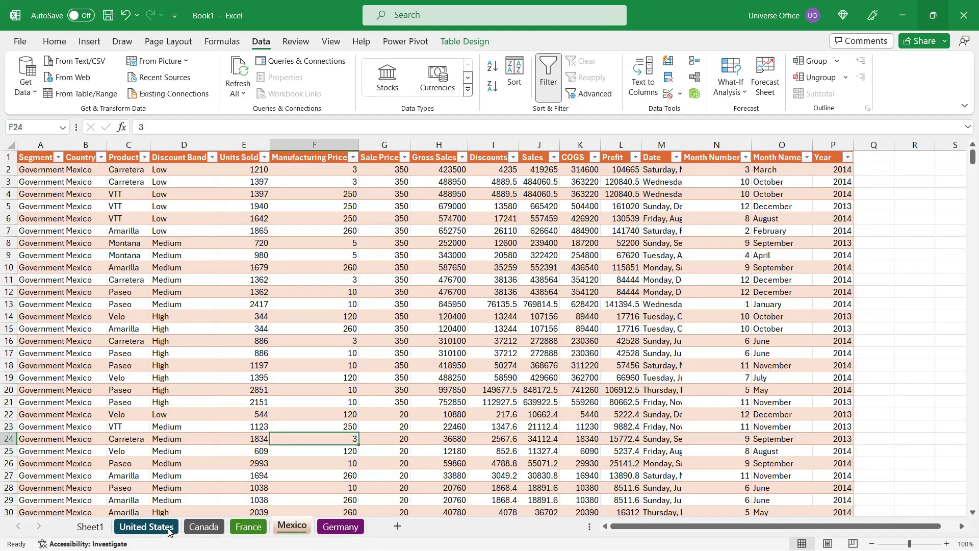
pyautogui.click(170, 532)
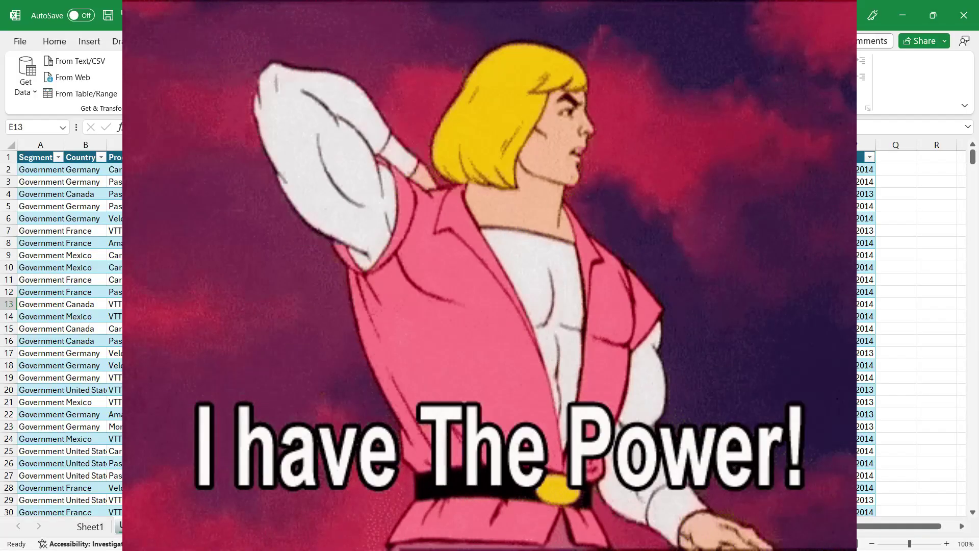
pyautogui.scroll(-10, 186, 319)
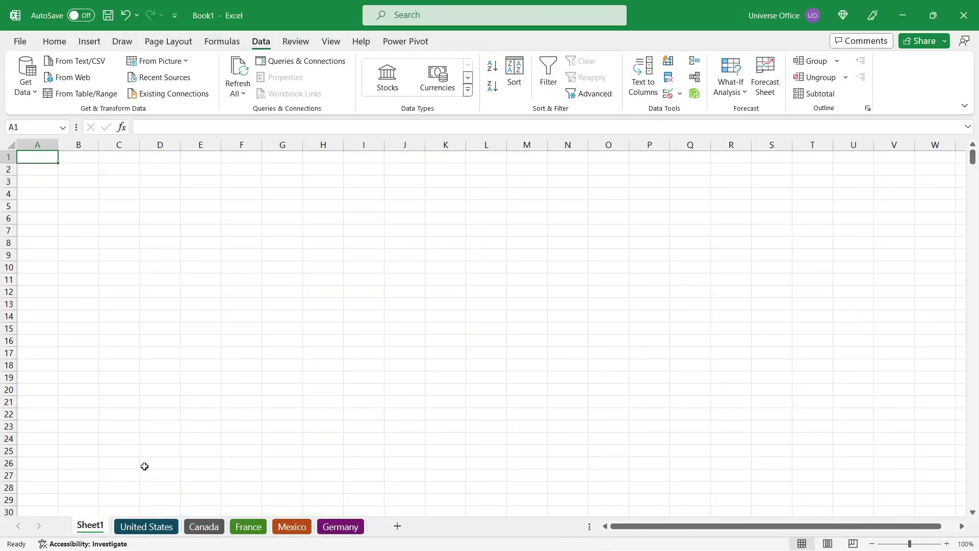
# Select cell E7 and launch Power Query Editor from Data > Get Data
pyautogui.click(205, 231)
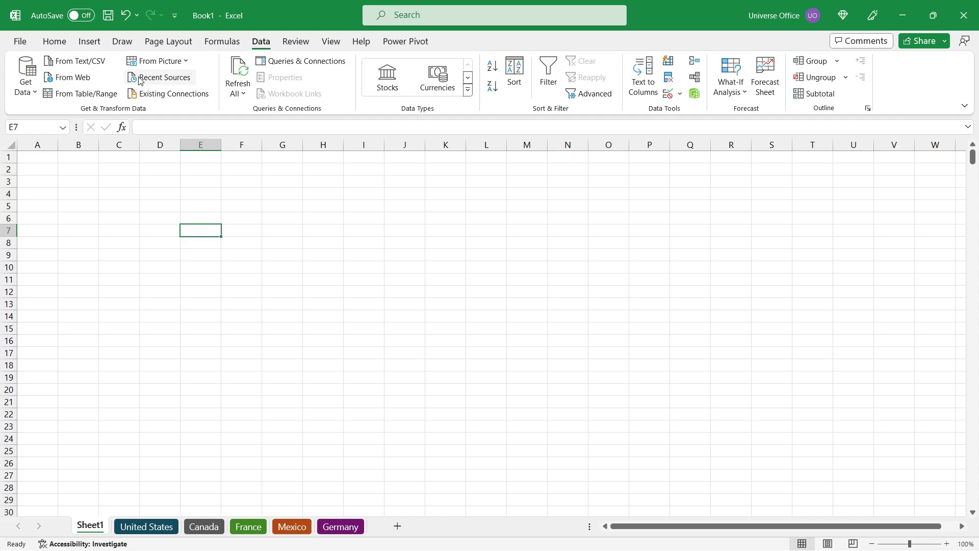
pyautogui.click(26, 87)
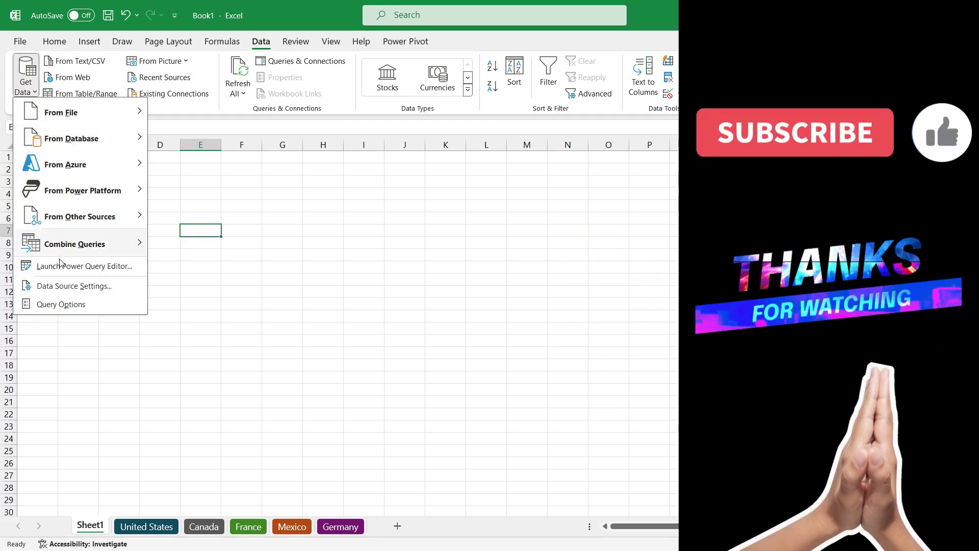
pyautogui.click(61, 266)
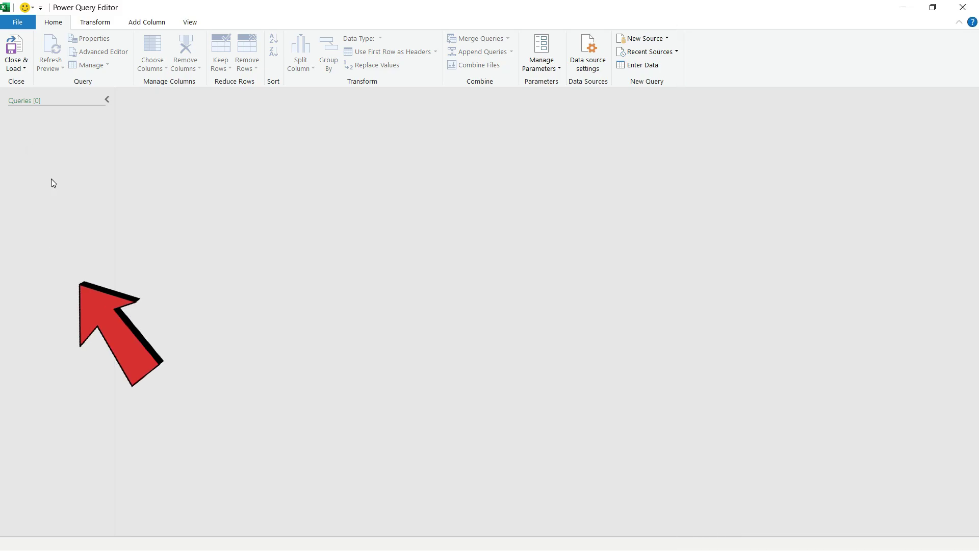
# Add a blank query through New Query > Other Sources > Blank Query in the Queries pane
pyautogui.rightClick(51, 179)
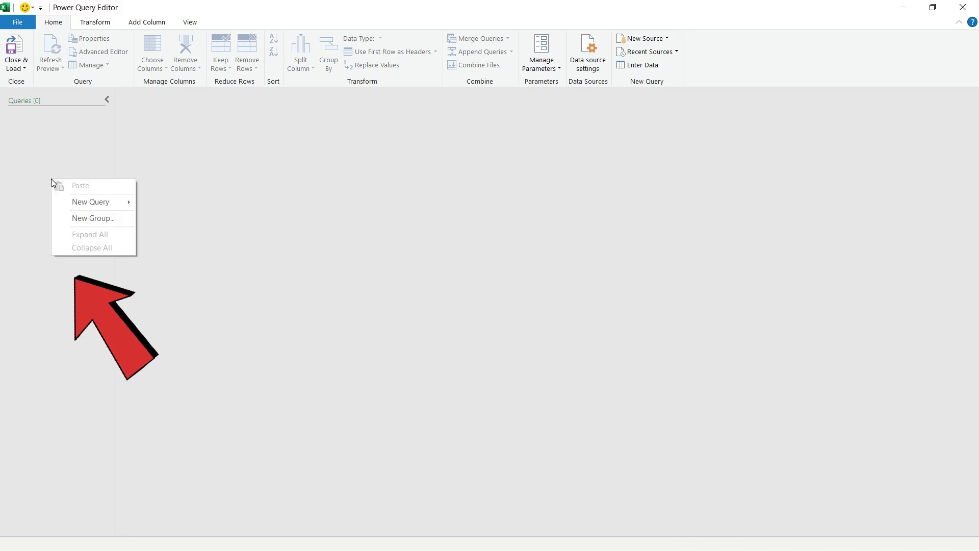
pyautogui.moveTo(109, 207)
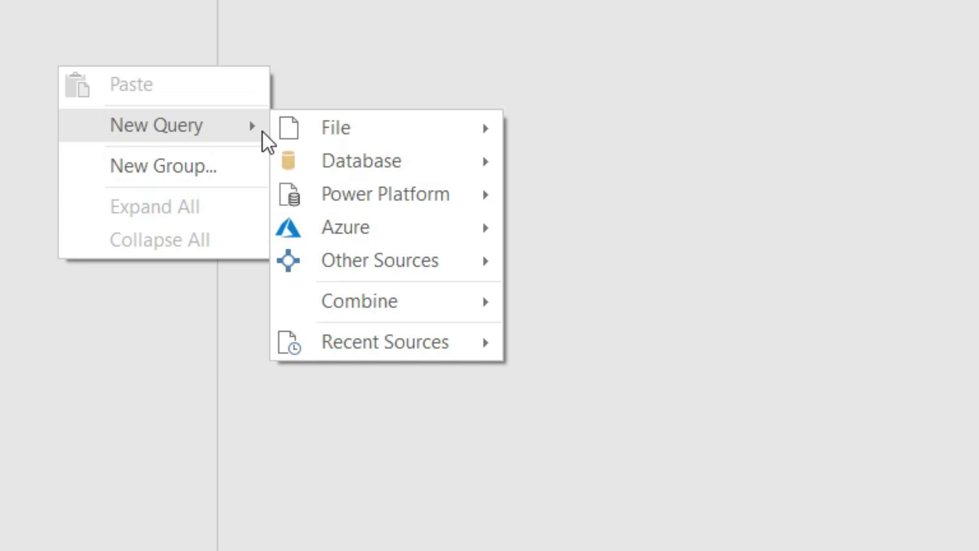
pyautogui.moveTo(192, 245)
pyautogui.moveTo(416, 265)
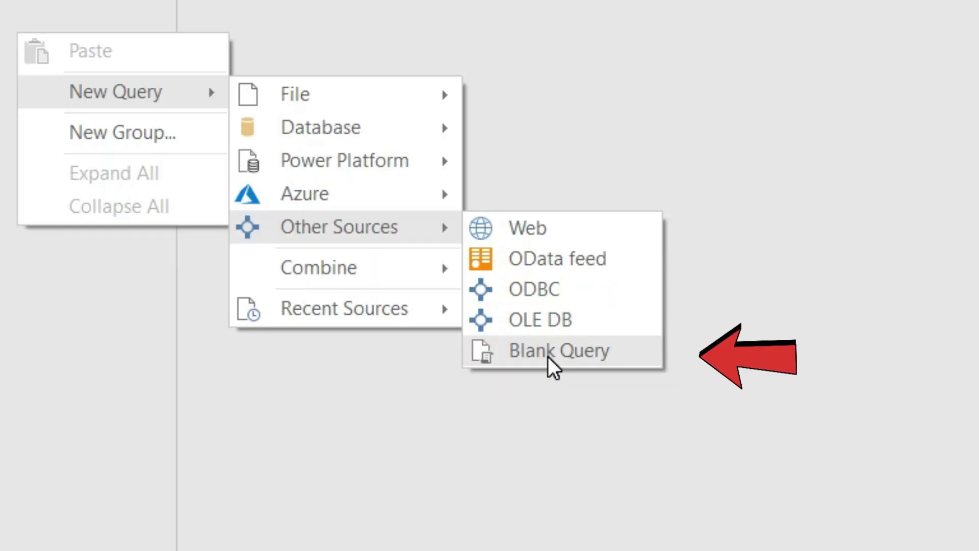
pyautogui.click(548, 357)
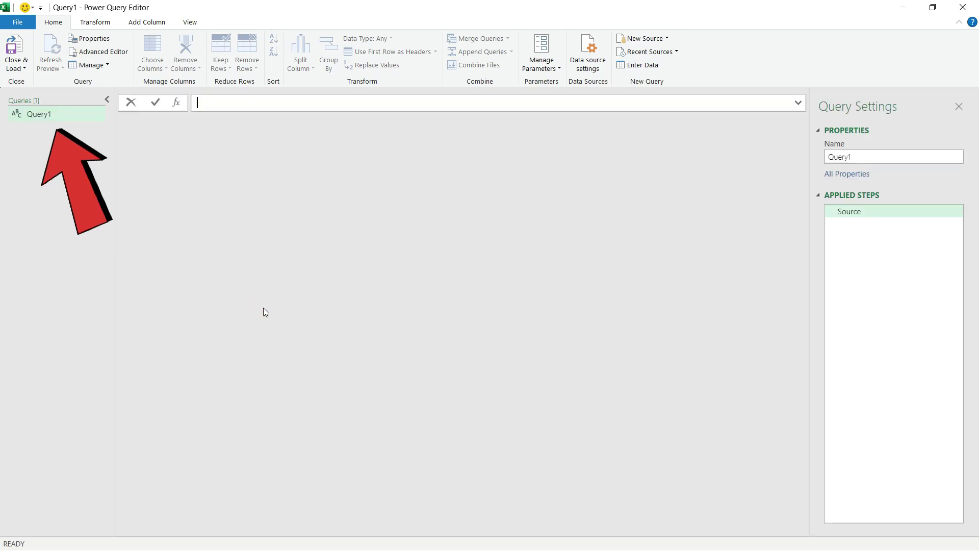
# Set Query1's formula to =Excel.CurrentWorkbook() to list the five country tables
pyautogui.write('=')
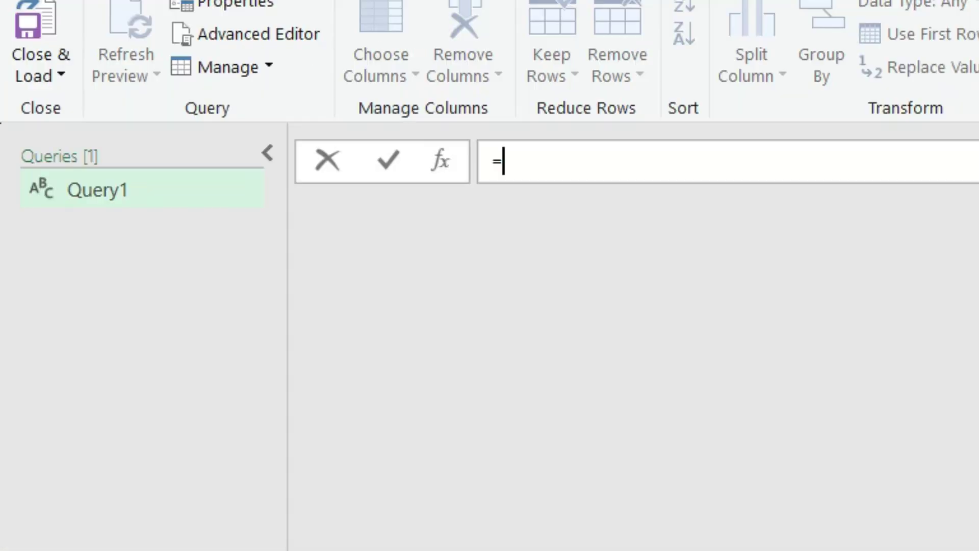
pyautogui.write('exc')
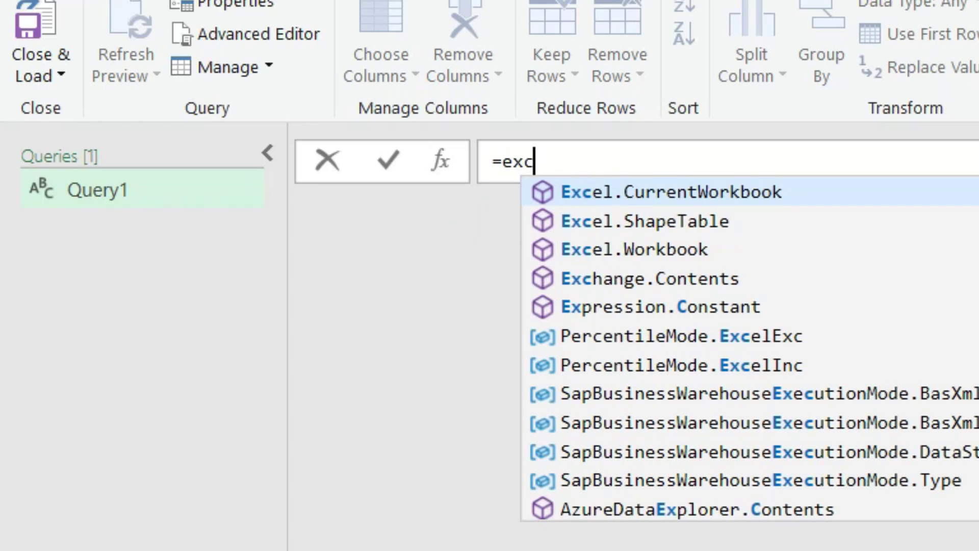
pyautogui.click(804, 199)
pyautogui.click(801, 195)
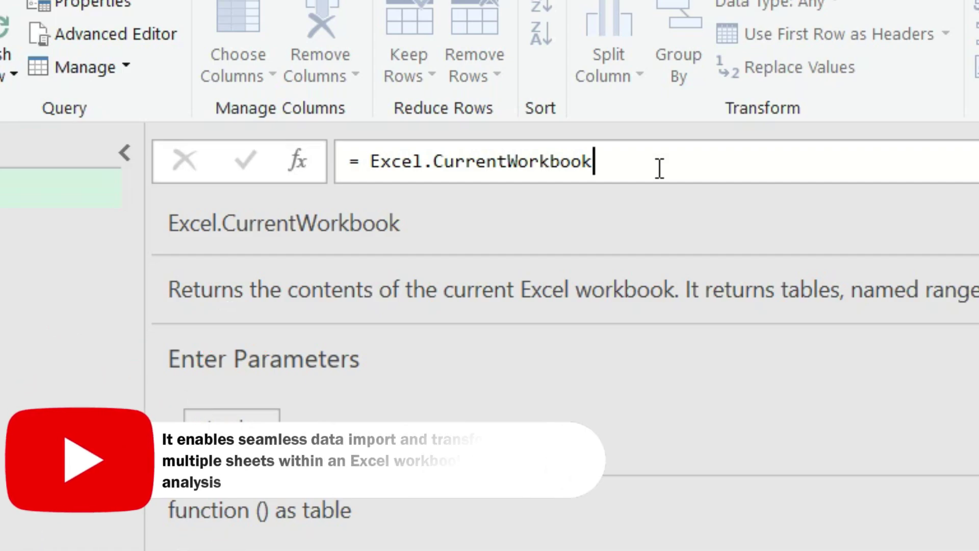
pyautogui.write('()')
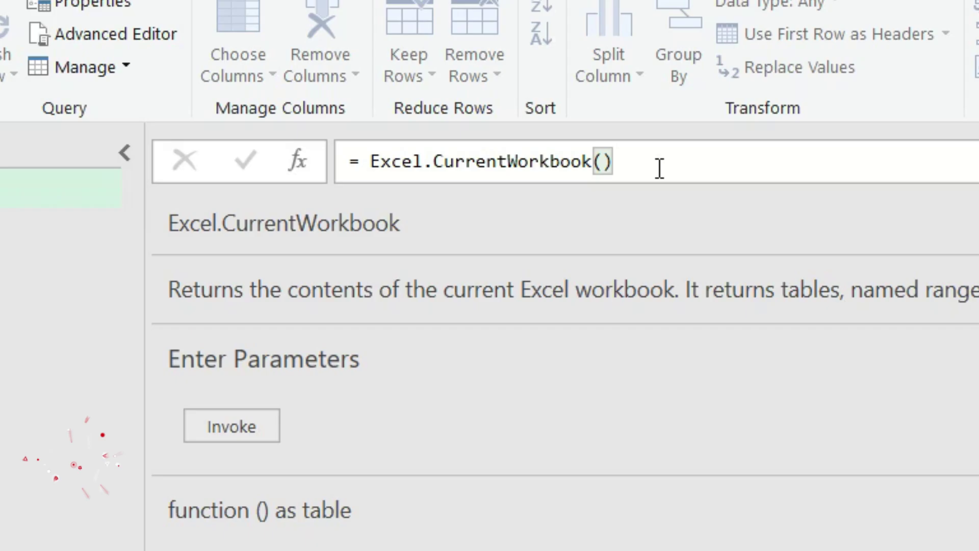
pyautogui.press('Return')
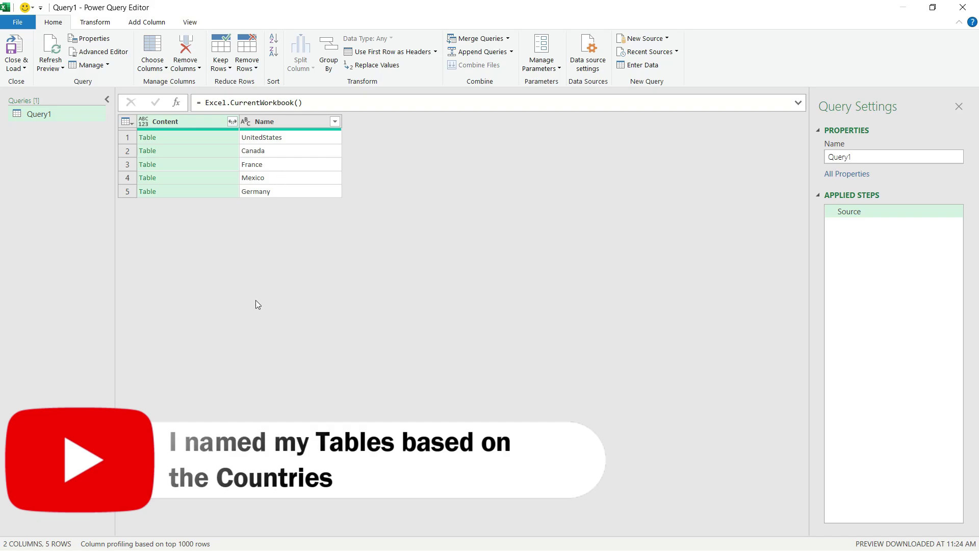
# Preview the Canada table, then remove the Content column so only Name remains
pyautogui.click(197, 121)
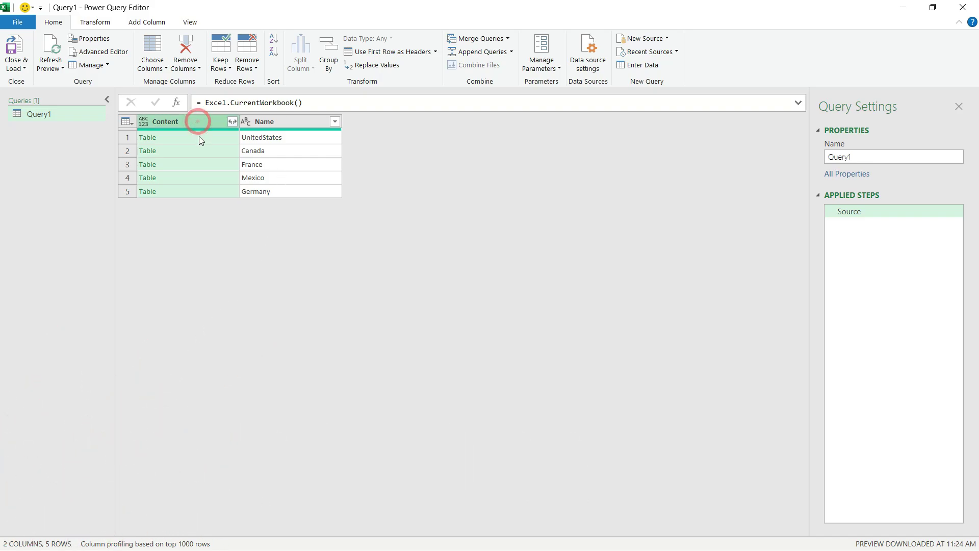
pyautogui.click(197, 150)
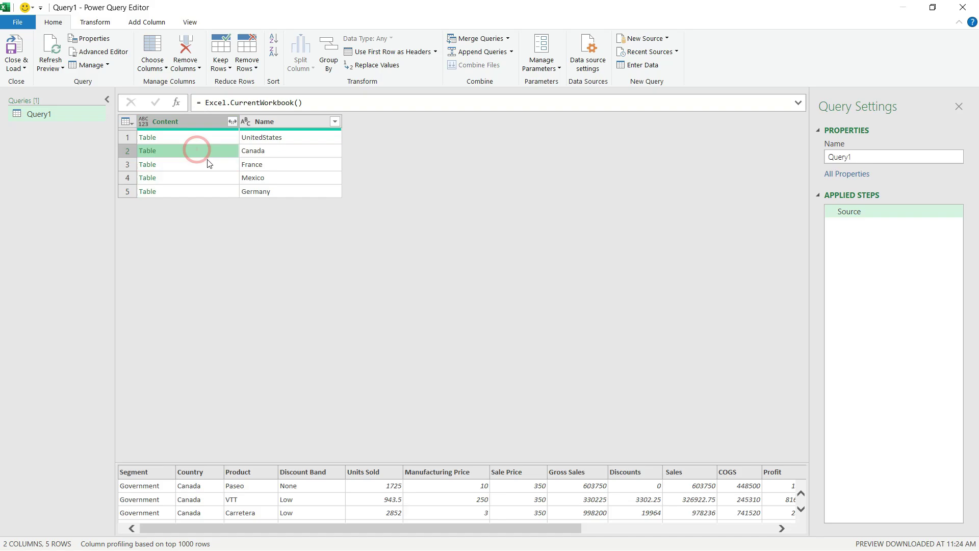
pyautogui.moveTo(338, 462); pyautogui.dragTo(326, 309)
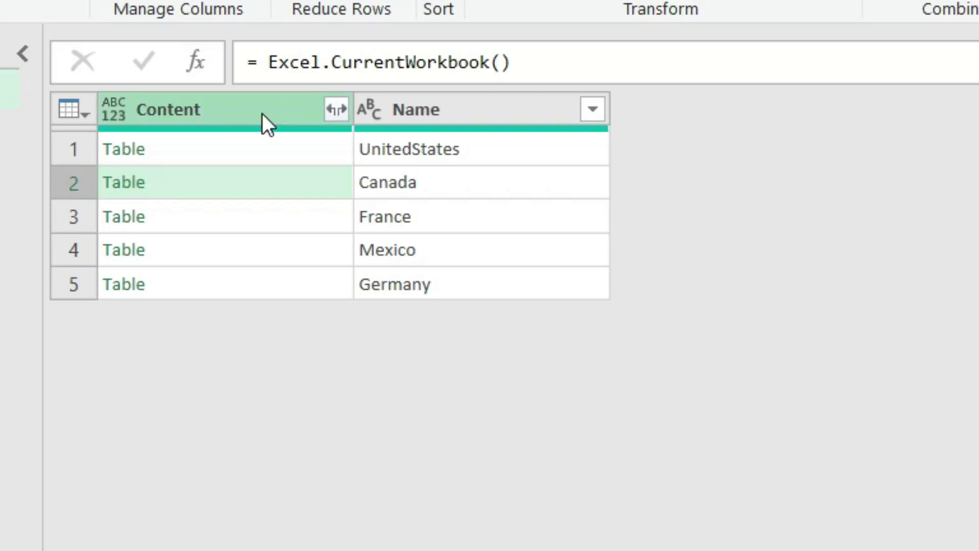
pyautogui.rightClick(202, 122)
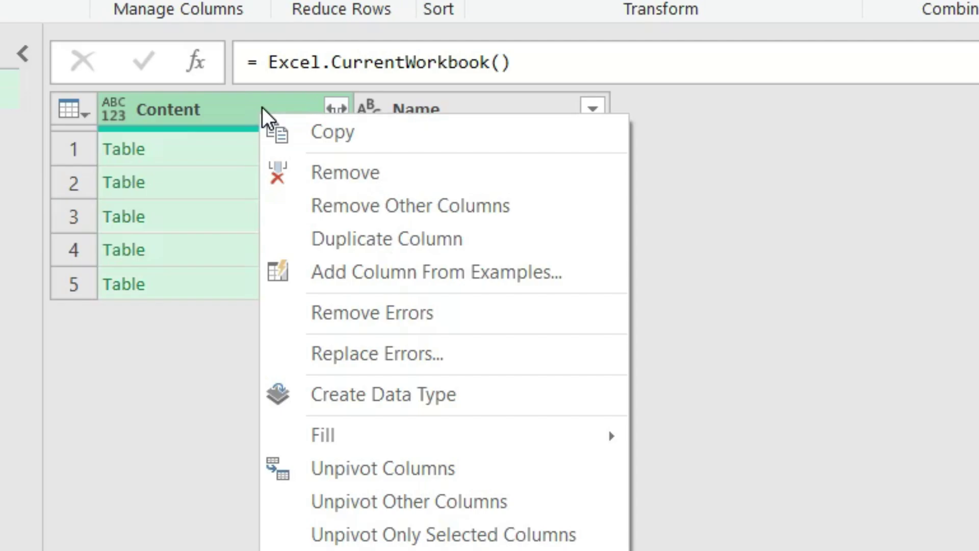
pyautogui.click(326, 176)
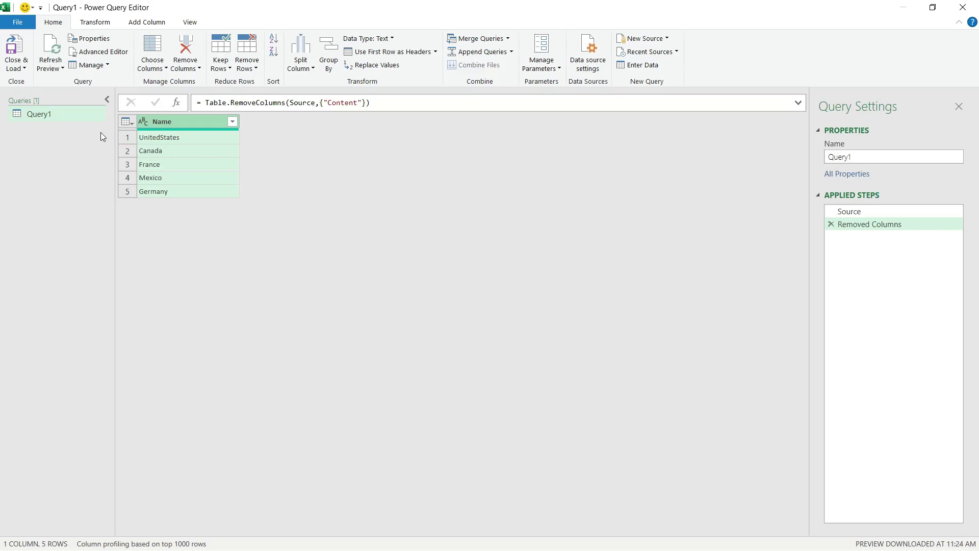
# Rename Query1 to ListOfTables in the Queries pane
pyautogui.doubleClick(72, 112)
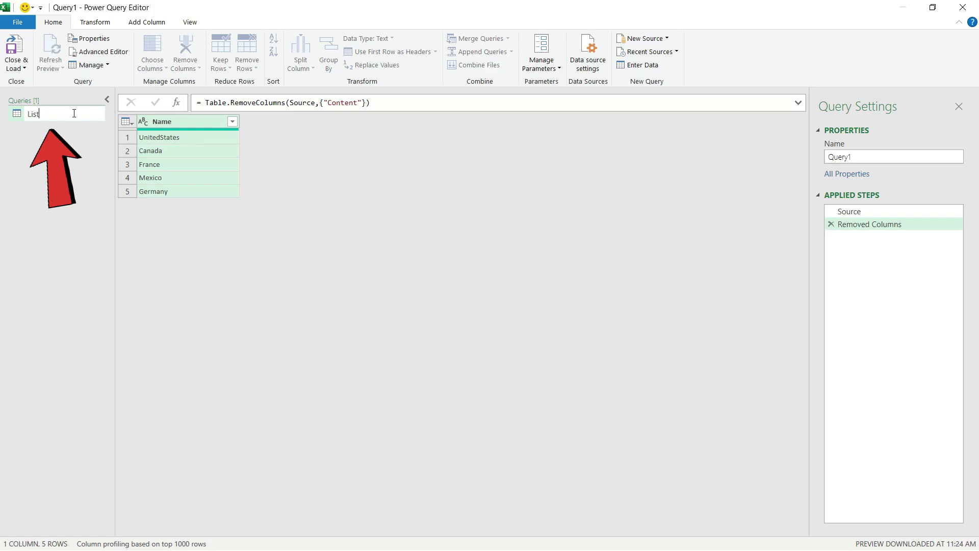
pyautogui.write('OfTables')
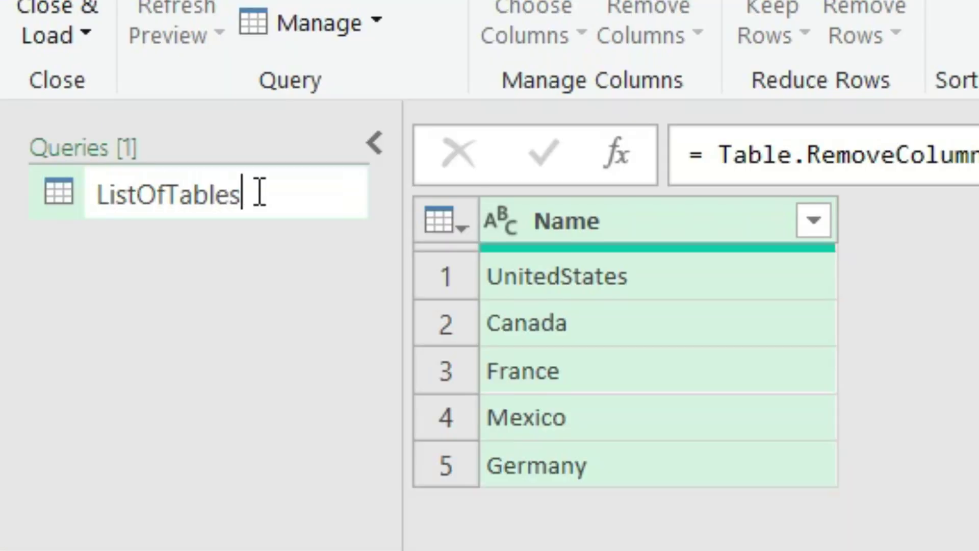
pyautogui.press('Return')
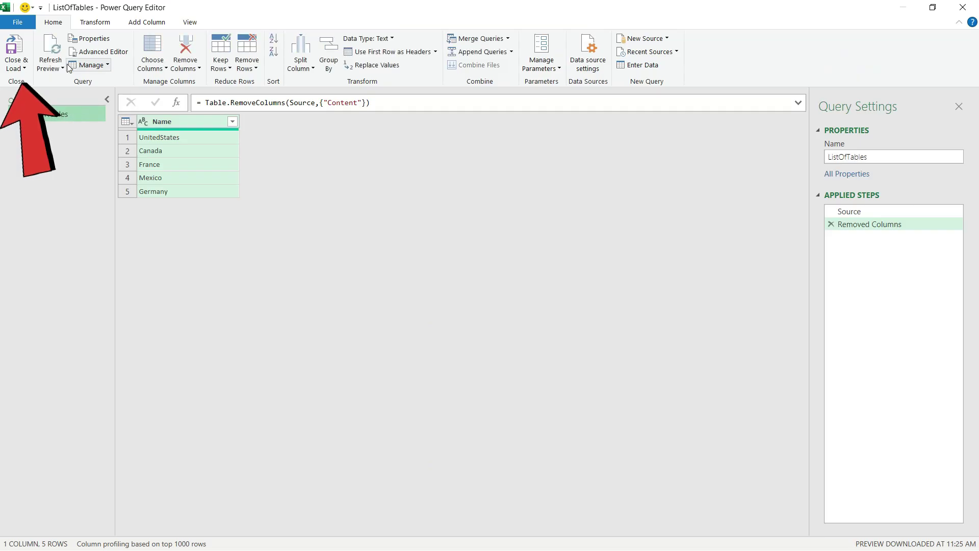
# Load ListOfTables as a table at Sheet1!$E$7 and widen column E
pyautogui.click(25, 71)
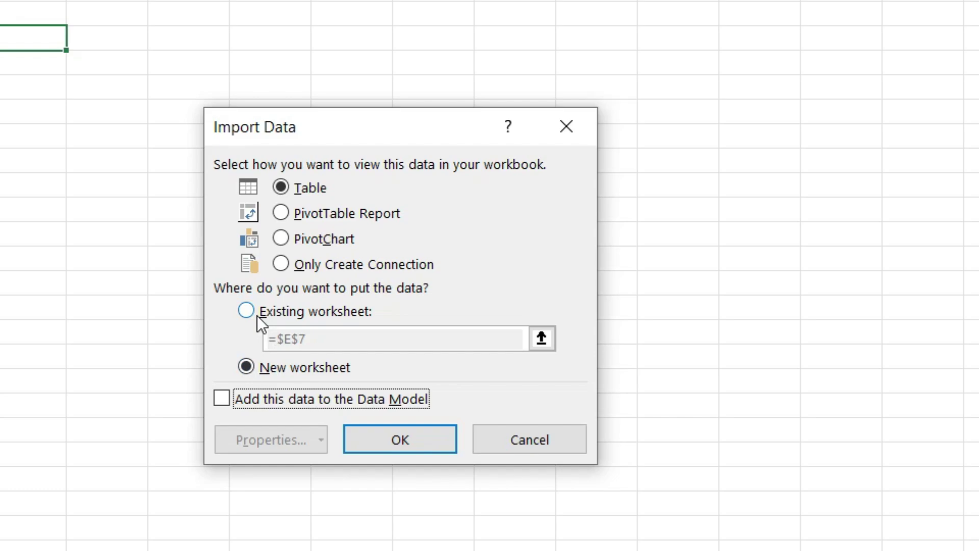
pyautogui.click(314, 367)
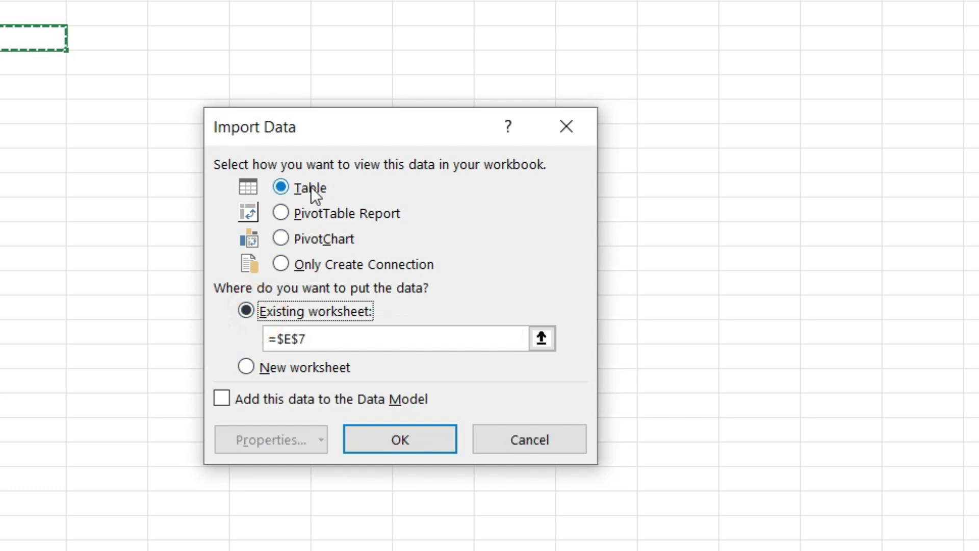
pyautogui.click(381, 446)
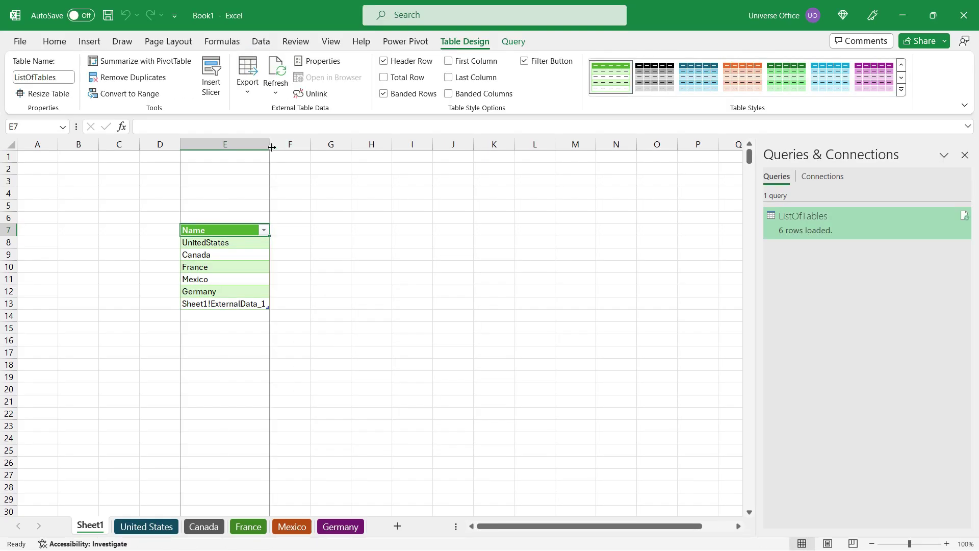
pyautogui.moveTo(272, 148); pyautogui.dragTo(289, 147)
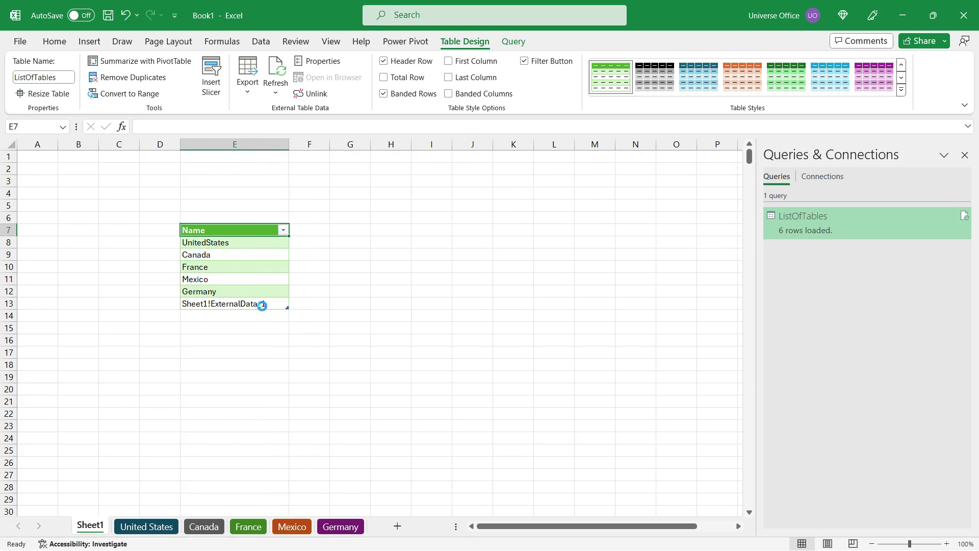
pyautogui.keyDown('ctrl'); pyautogui.scroll(3, 261, 306); pyautogui.keyUp('ctrl')
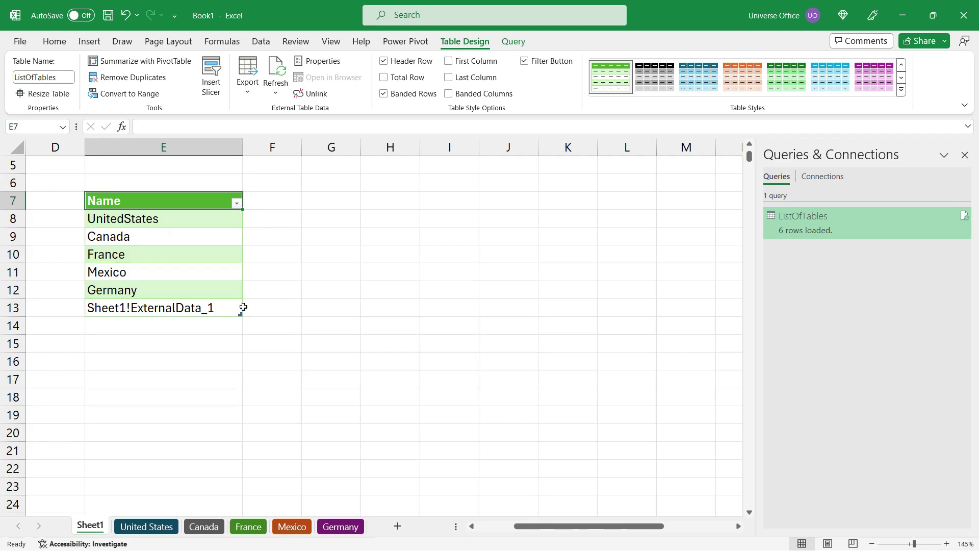
pyautogui.click(238, 308)
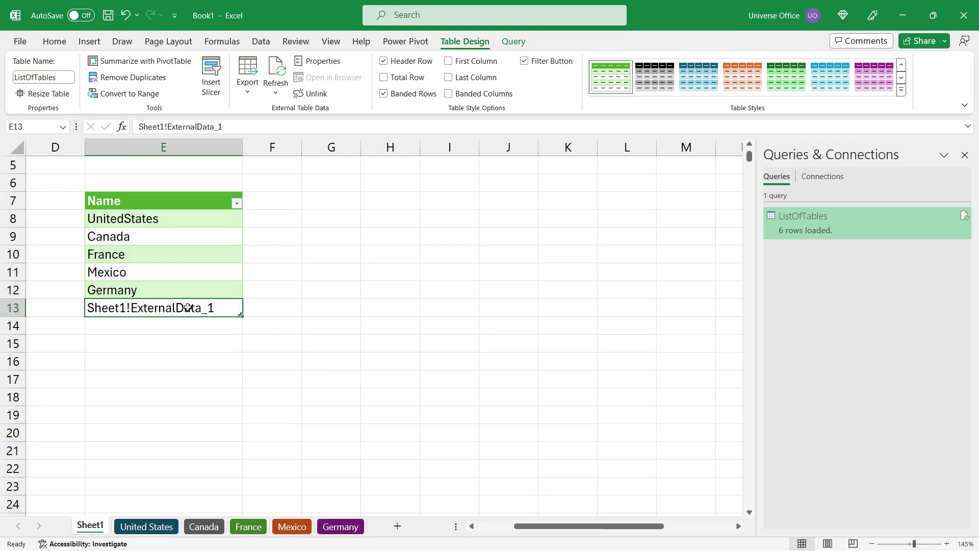
pyautogui.moveTo(207, 218); pyautogui.dragTo(209, 306)
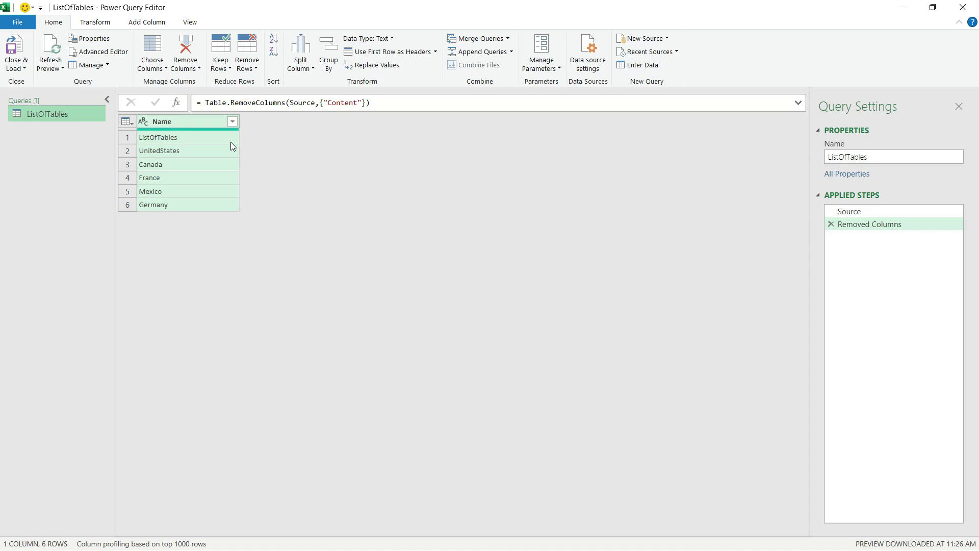
# Filter ListOfTables out of the Name column, leaving the five country table names
pyautogui.click(228, 138)
pyautogui.click(231, 121)
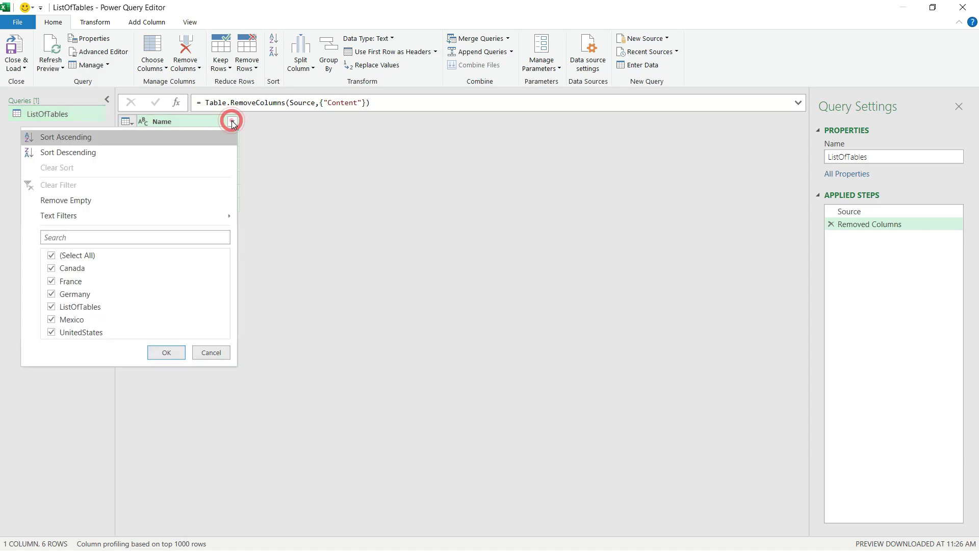
pyautogui.click(74, 307)
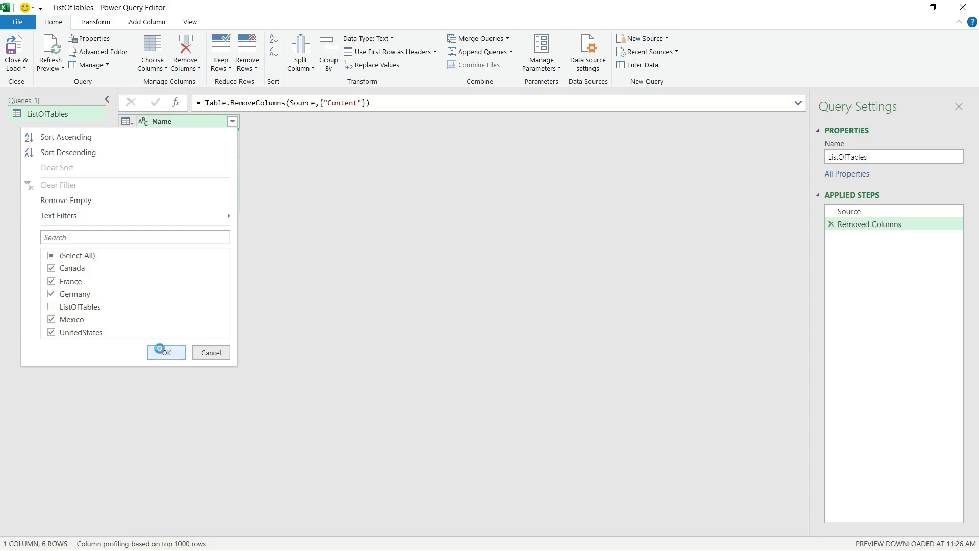
pyautogui.click(165, 351)
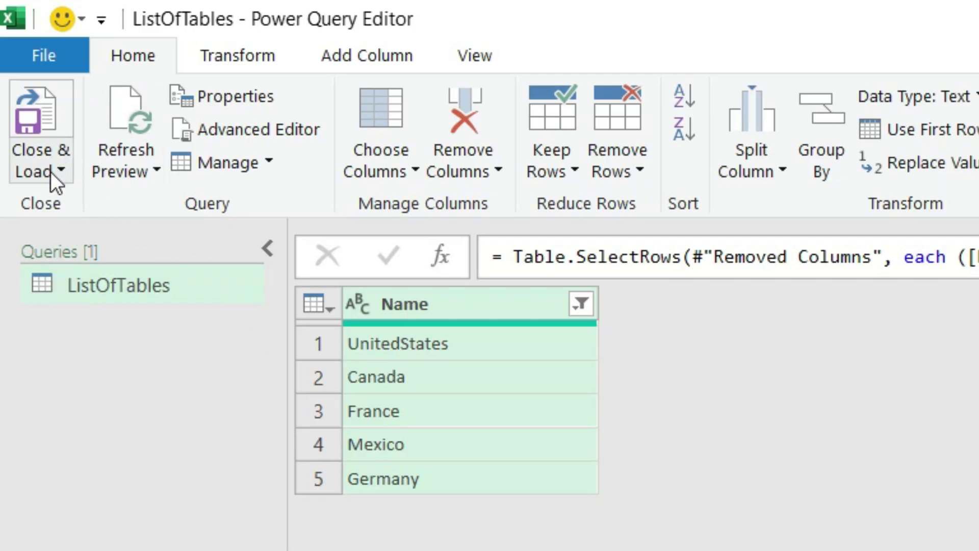
pyautogui.click(50, 171)
# Load the five names into Excel, AutoFit column E, and select E8:E12
pyautogui.click(58, 208)
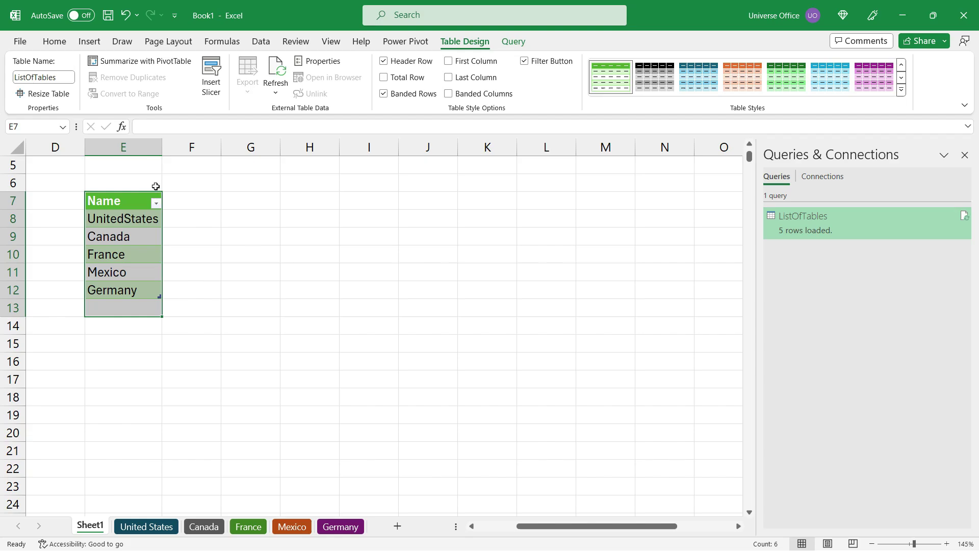
pyautogui.doubleClick(163, 147)
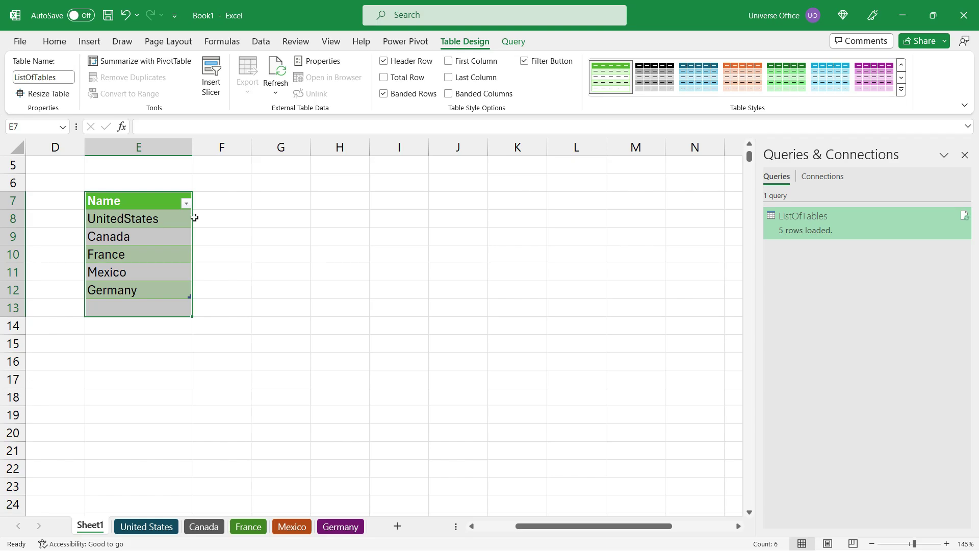
pyautogui.moveTo(160, 219); pyautogui.dragTo(151, 297)
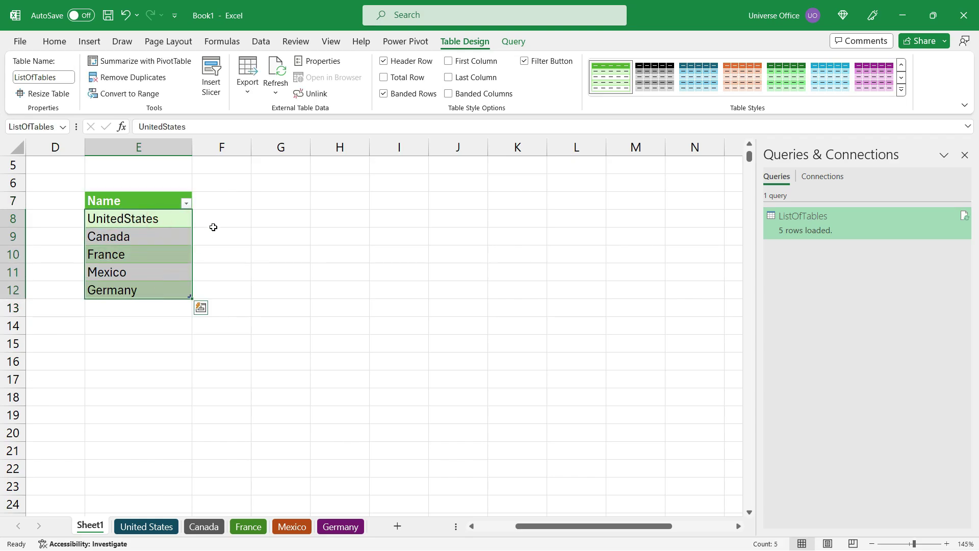
# Add a new table column headed Reference in F7
pyautogui.click(226, 202)
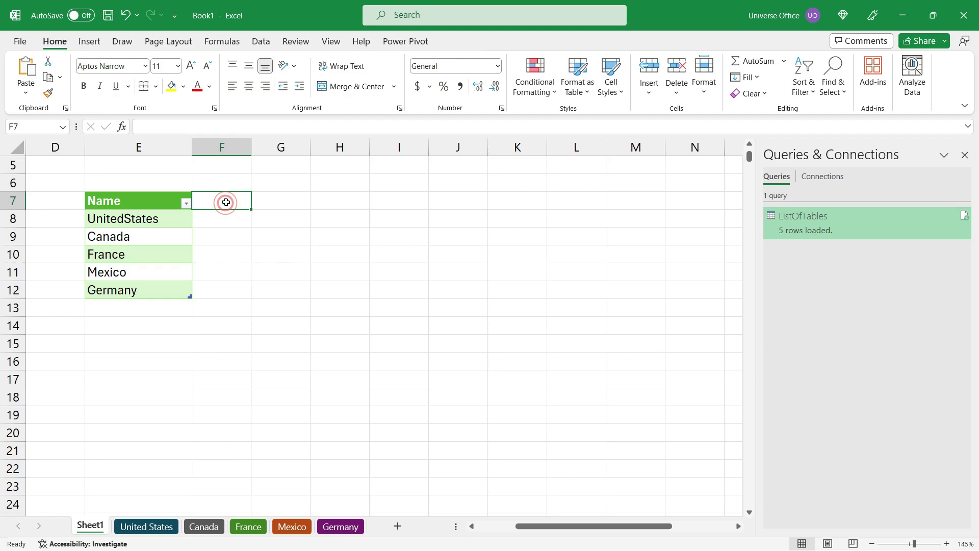
pyautogui.write('R')
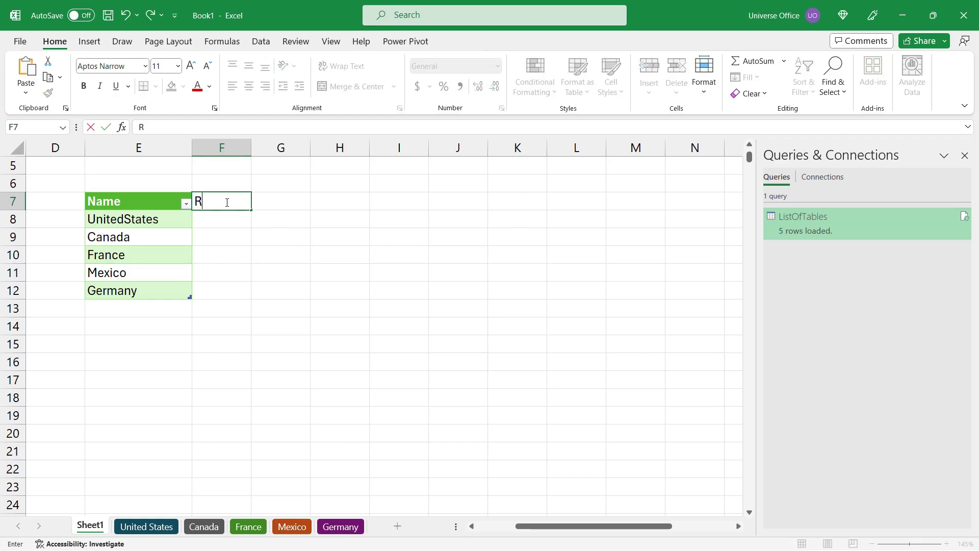
pyautogui.write('eference')
pyautogui.press('Return')
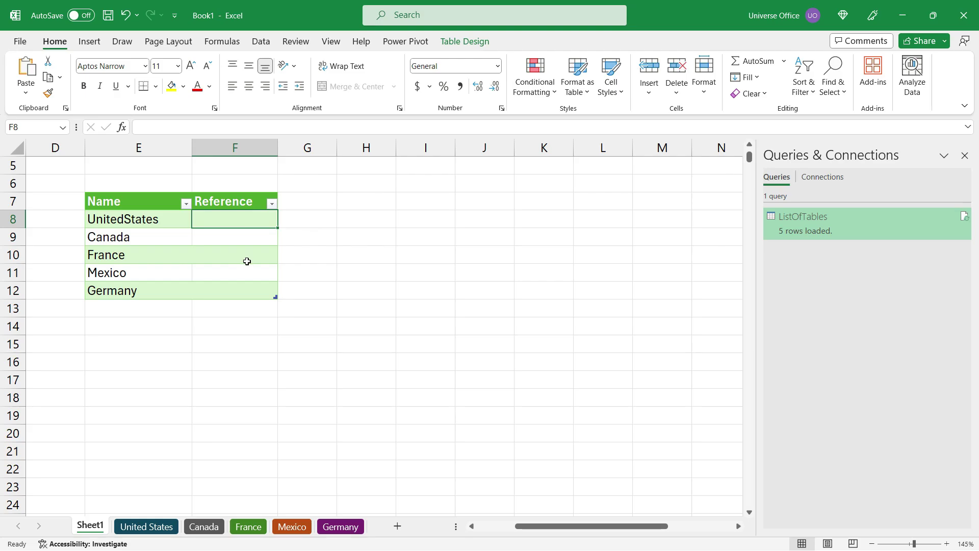
pyautogui.write('=ce')
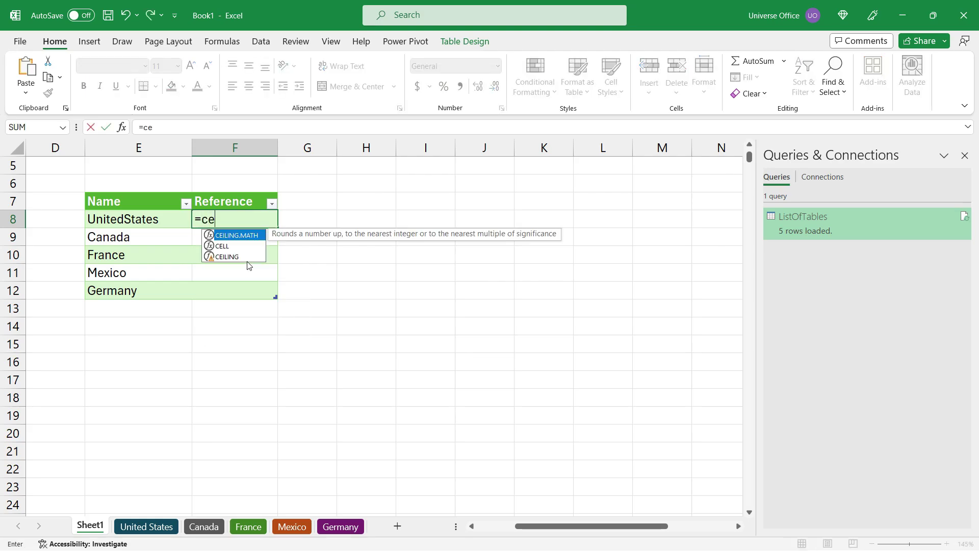
pyautogui.write('ll(')
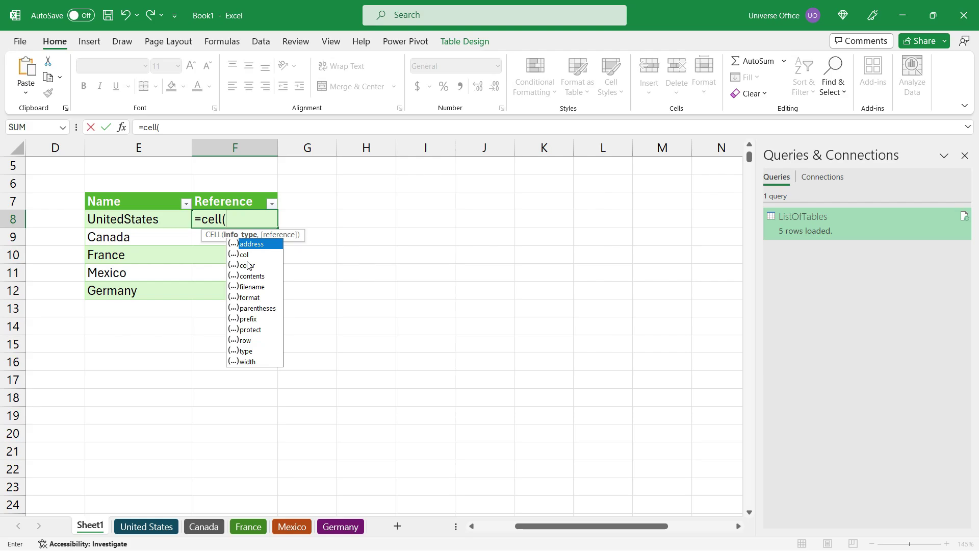
pyautogui.doubleClick(251, 245)
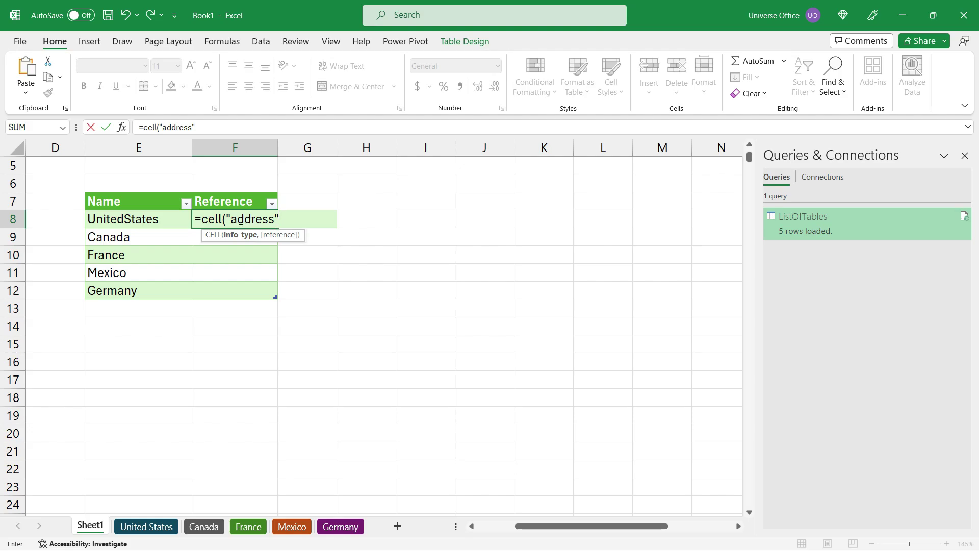
pyautogui.write(',indirect')
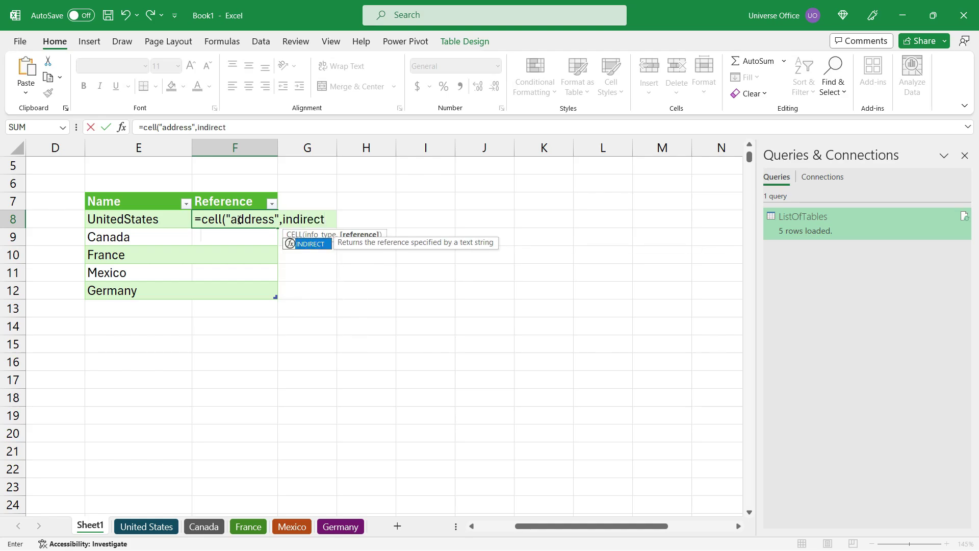
pyautogui.write('(')
pyautogui.click(153, 218)
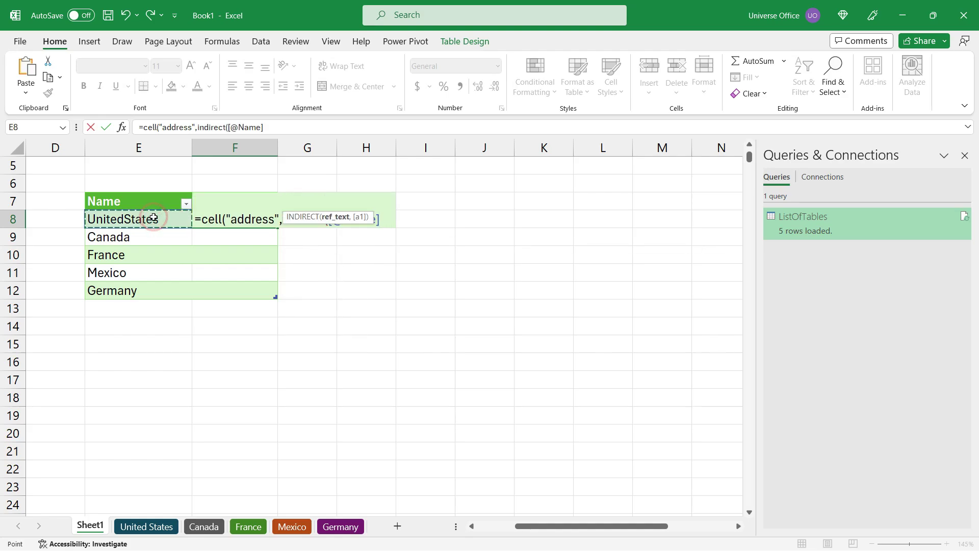
pyautogui.write('))')
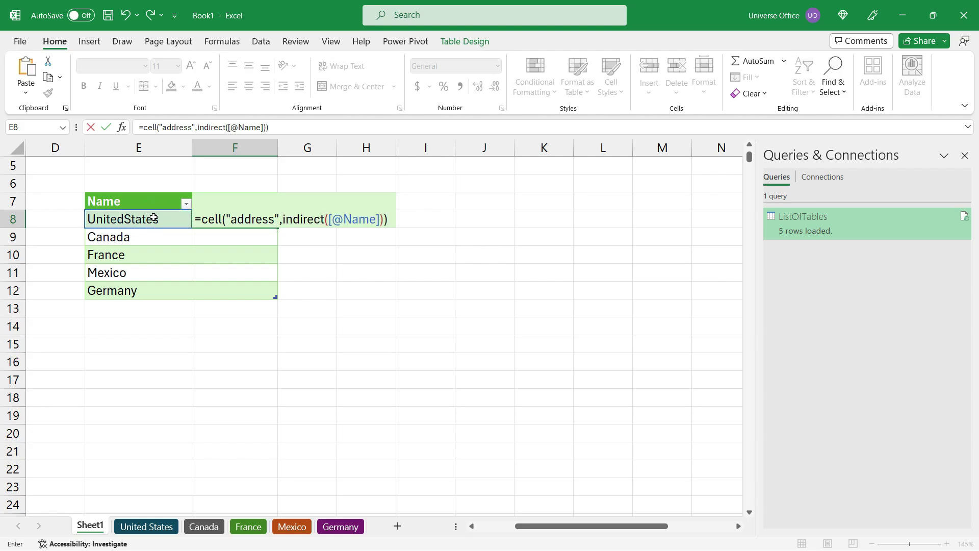
pyautogui.hotkey('ctrl', 'Return')
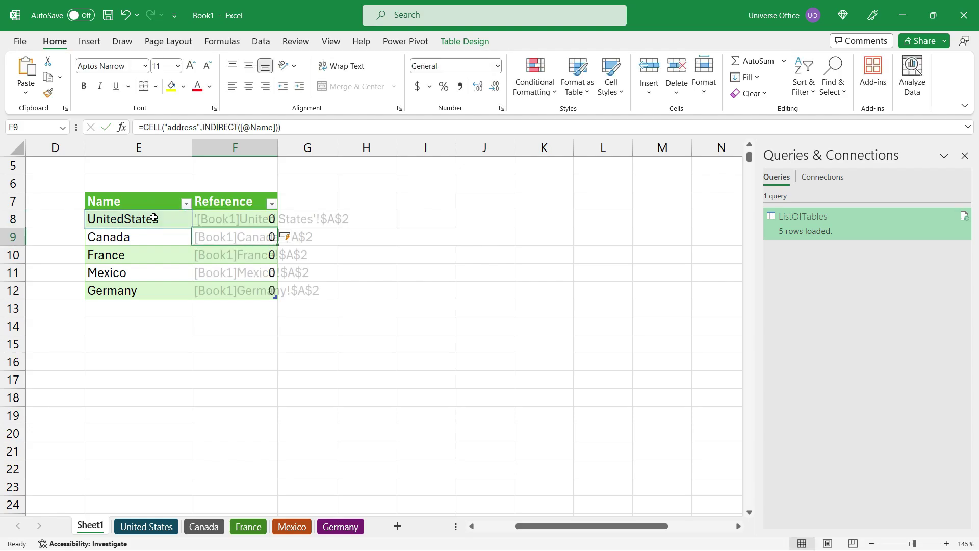
pyautogui.hotkey('ctrl', 'space')
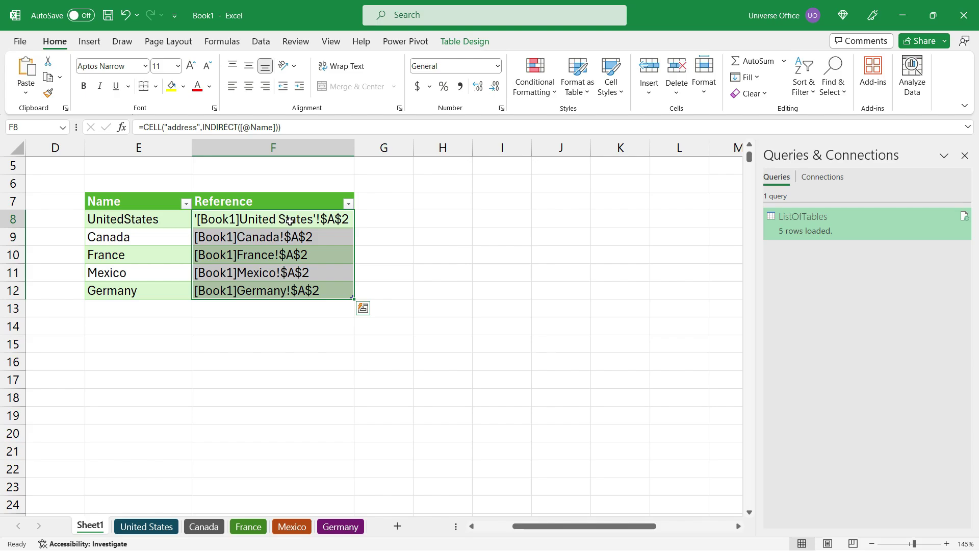
pyautogui.moveTo(289, 219); pyautogui.dragTo(286, 292)
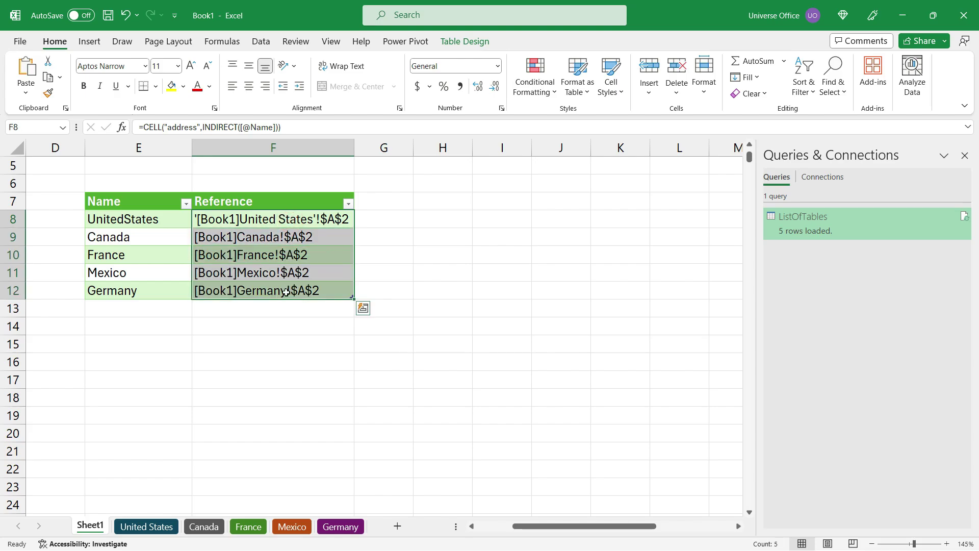
pyautogui.click(369, 204)
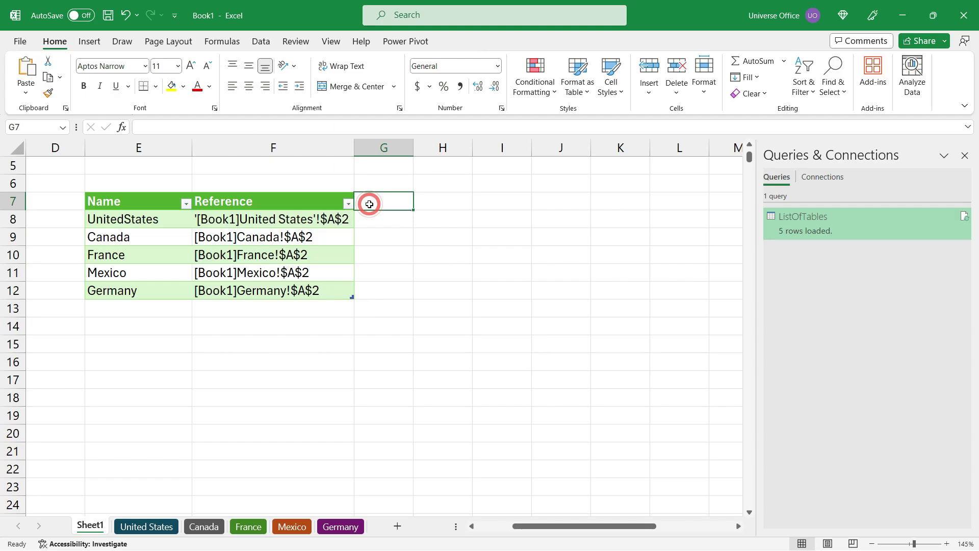
pyautogui.write('Link')
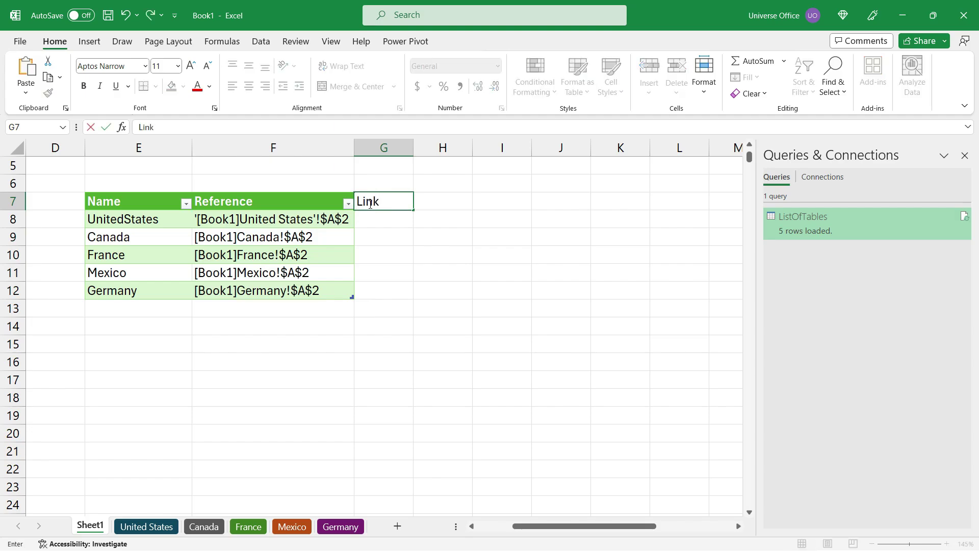
pyautogui.press('Return')
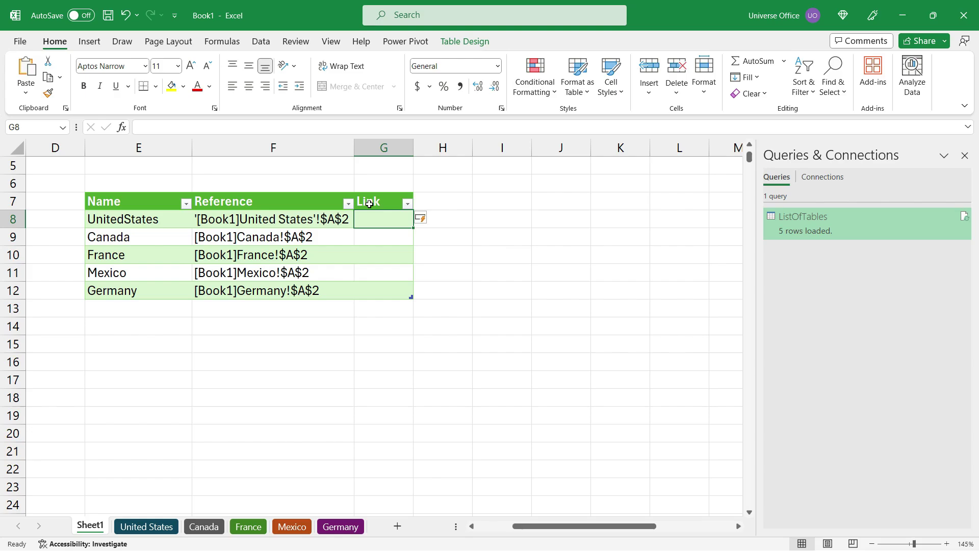
pyautogui.write('=hy')
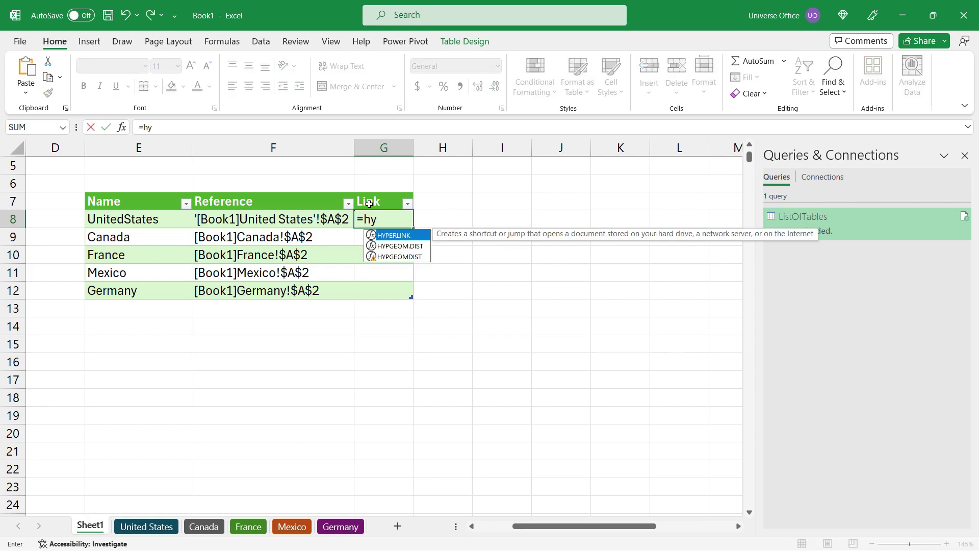
pyautogui.doubleClick(393, 235)
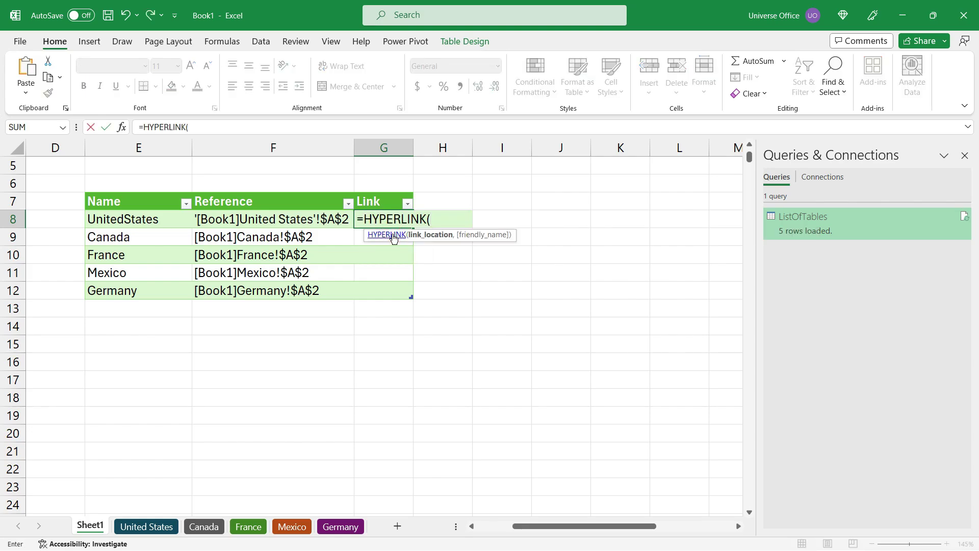
pyautogui.click(332, 220)
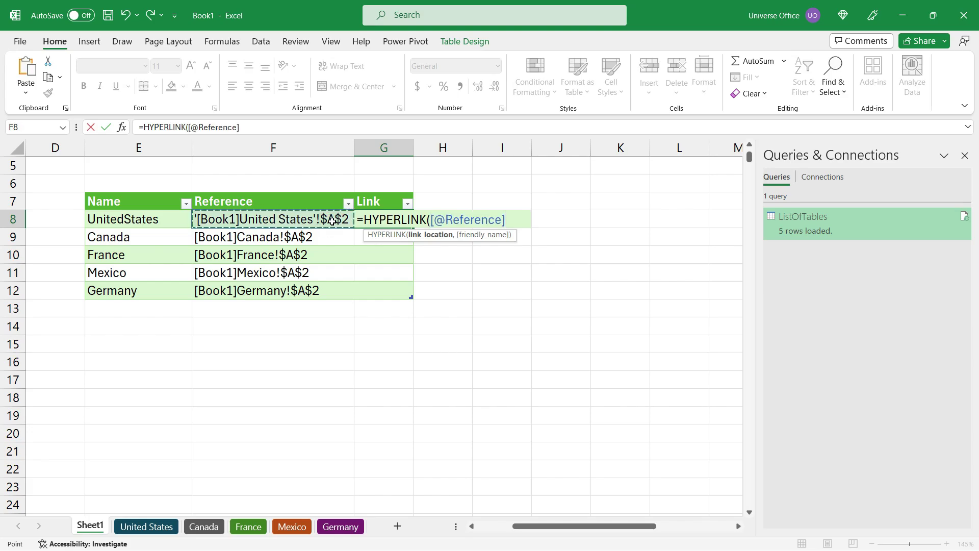
pyautogui.press('Return')
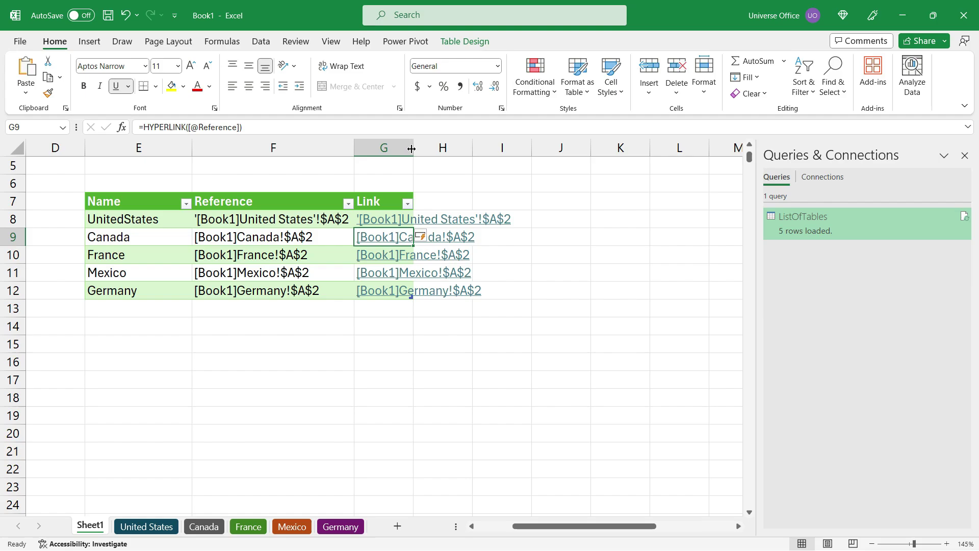
# Autofit column G, test the UnitedStates link and dismiss the invalid-address error
pyautogui.doubleClick(413, 149)
pyautogui.click(434, 222)
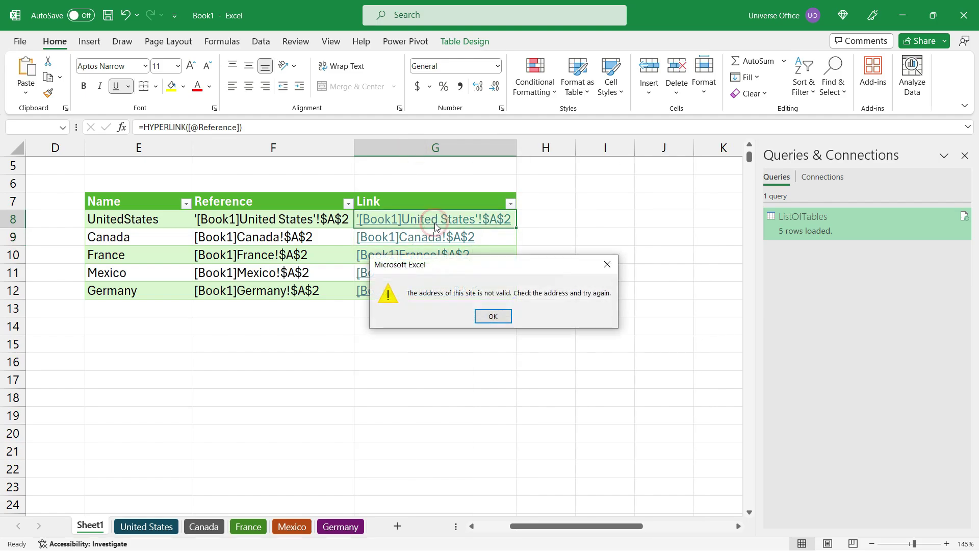
pyautogui.click(491, 316)
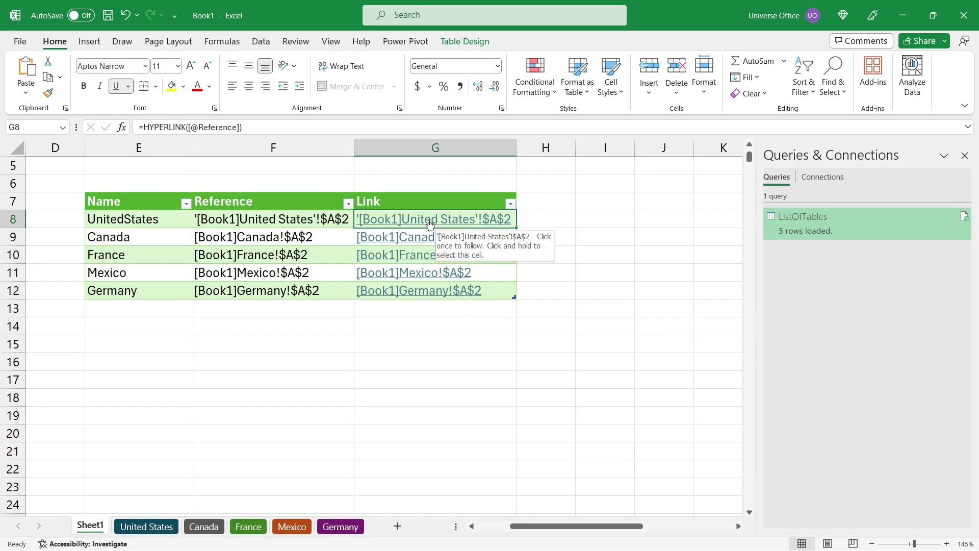
pyautogui.press('F2')
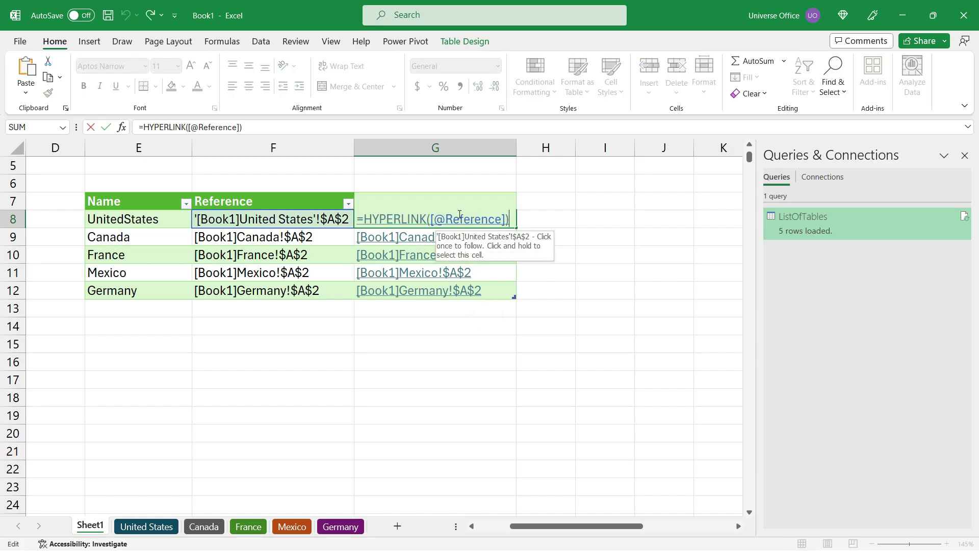
pyautogui.press('Left')
pyautogui.press('Left')
pyautogui.press('Left')
pyautogui.press('Left')
pyautogui.press('Left')
pyautogui.press('Left')
pyautogui.press('Left')
pyautogui.press('Left')
pyautogui.press('Left')
pyautogui.press('Left')
pyautogui.press('Left')
pyautogui.press('Left')
pyautogui.press('Left')
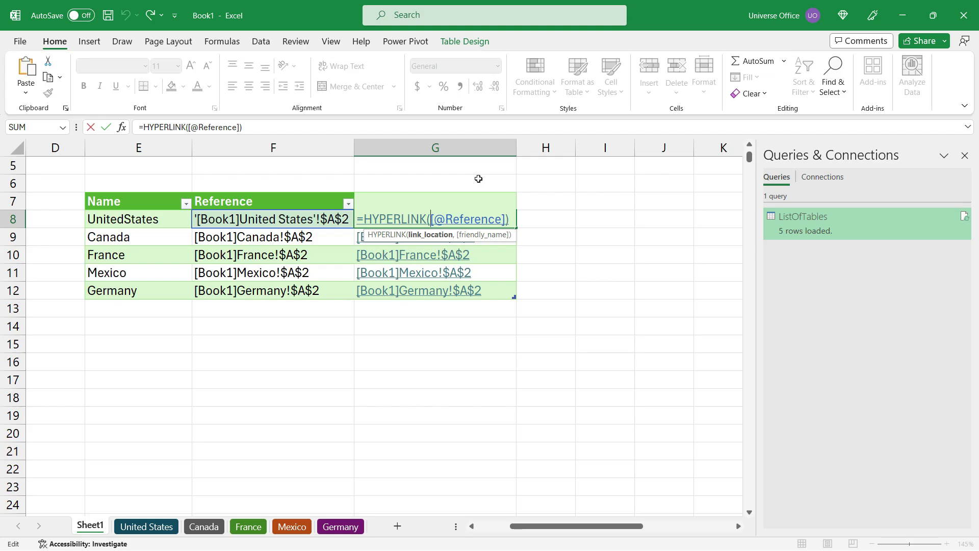
pyautogui.write('"')
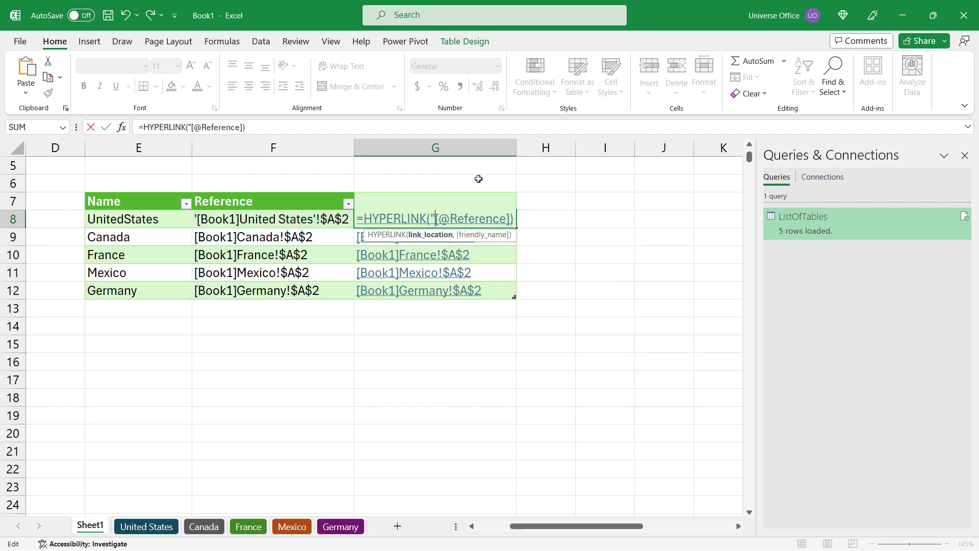
pyautogui.write('#')
pyautogui.write('"&')
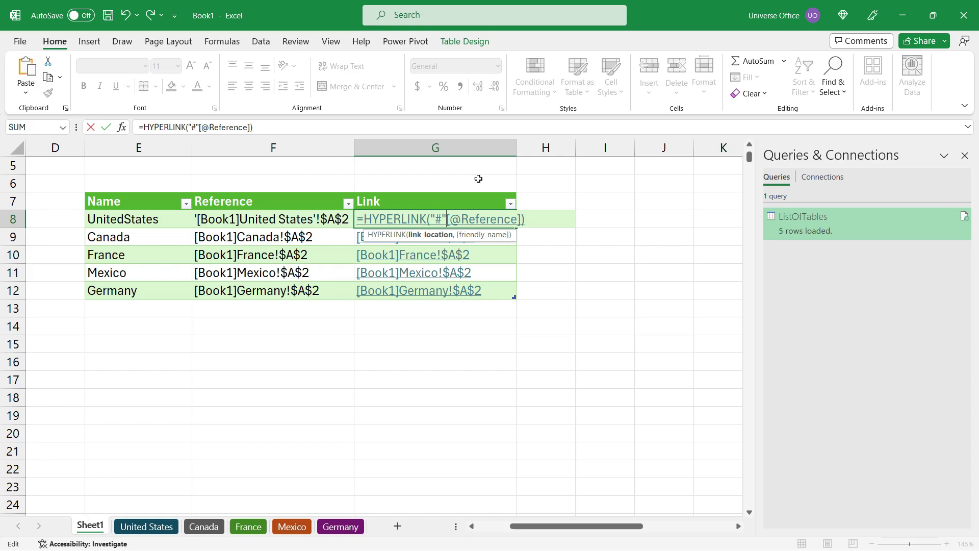
pyautogui.press('Return')
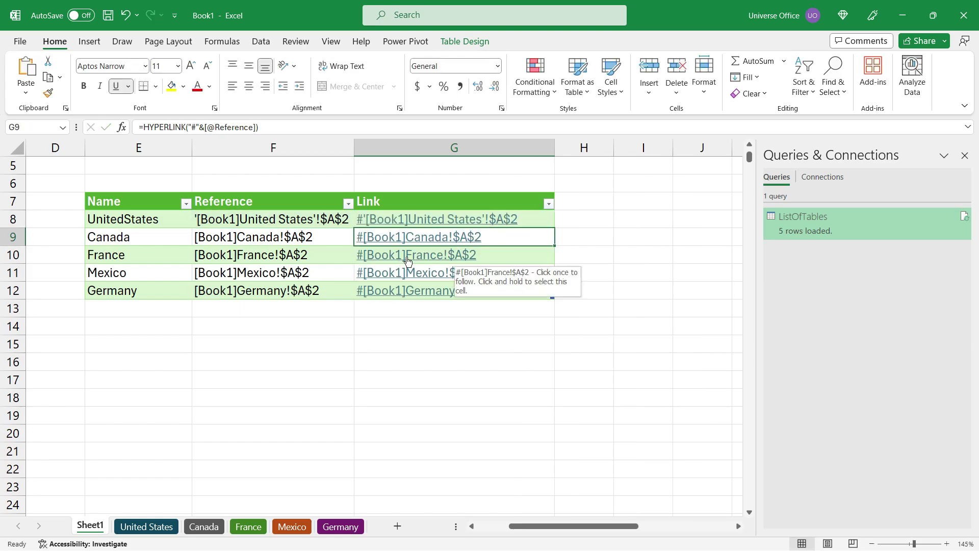
# Follow the France link and select Units Sold through Gross Sales, rows 7–17
pyautogui.click(427, 261)
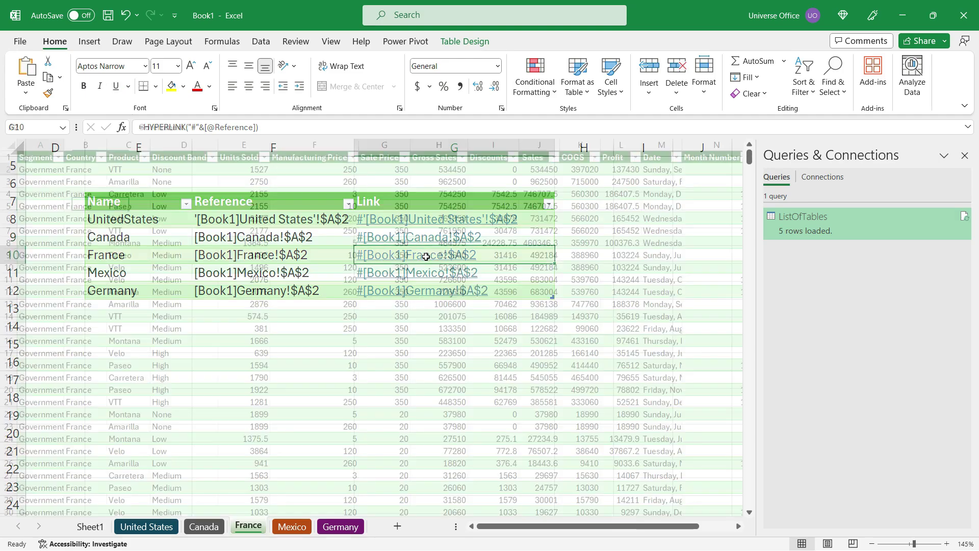
pyautogui.moveTo(38, 157); pyautogui.dragTo(675, 431)
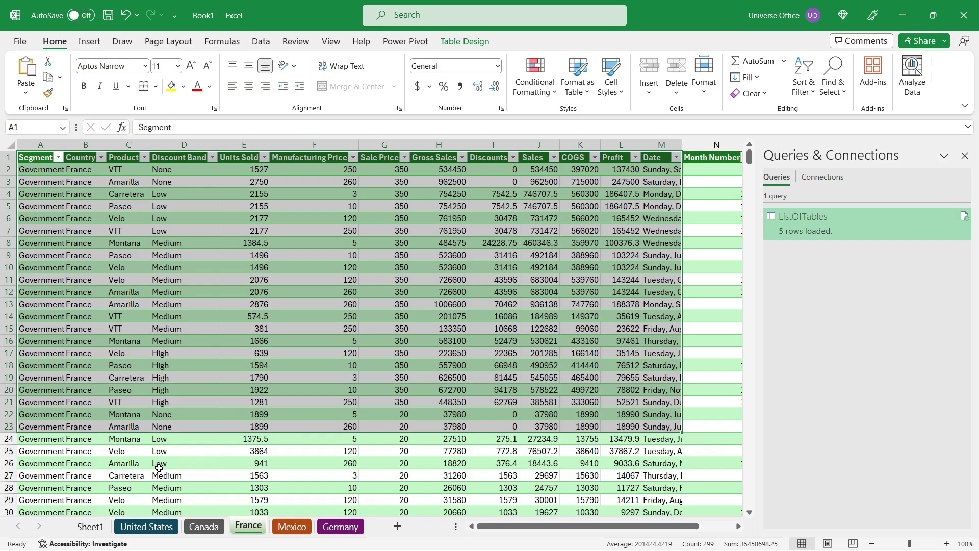
pyautogui.moveTo(244, 230); pyautogui.dragTo(439, 353)
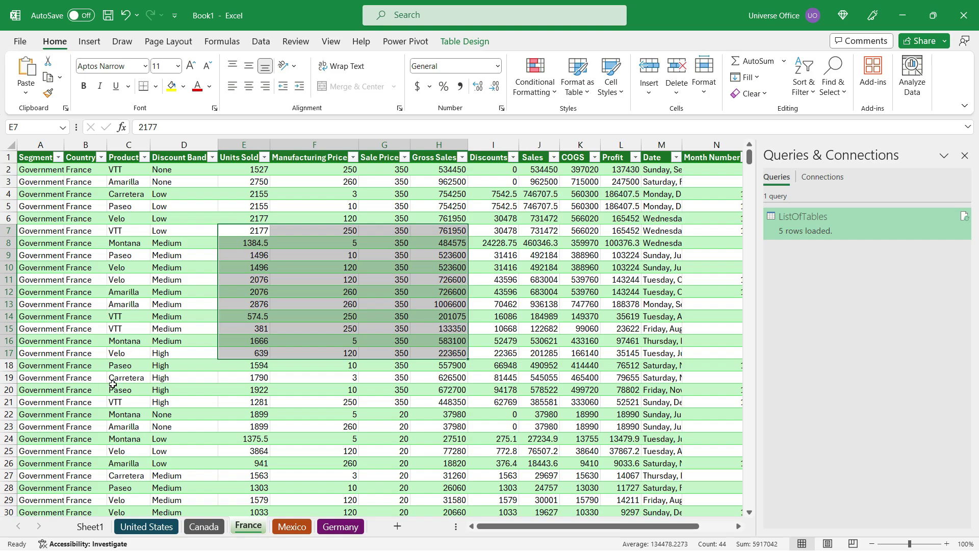
# Copy the Germany sheet using Move or Copy with 'Create a copy' ticked
pyautogui.click(340, 531)
pyautogui.rightClick(340, 530)
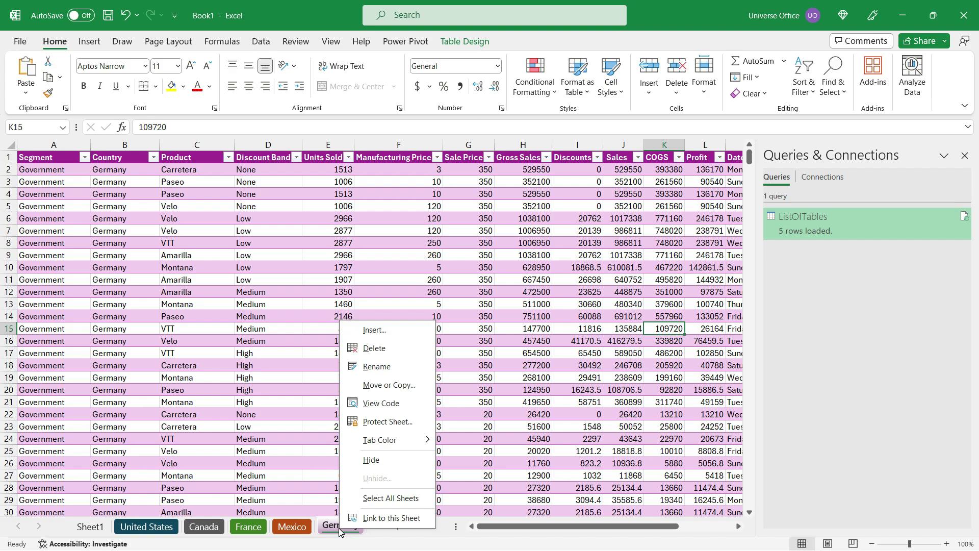
pyautogui.click(405, 391)
pyautogui.click(328, 465)
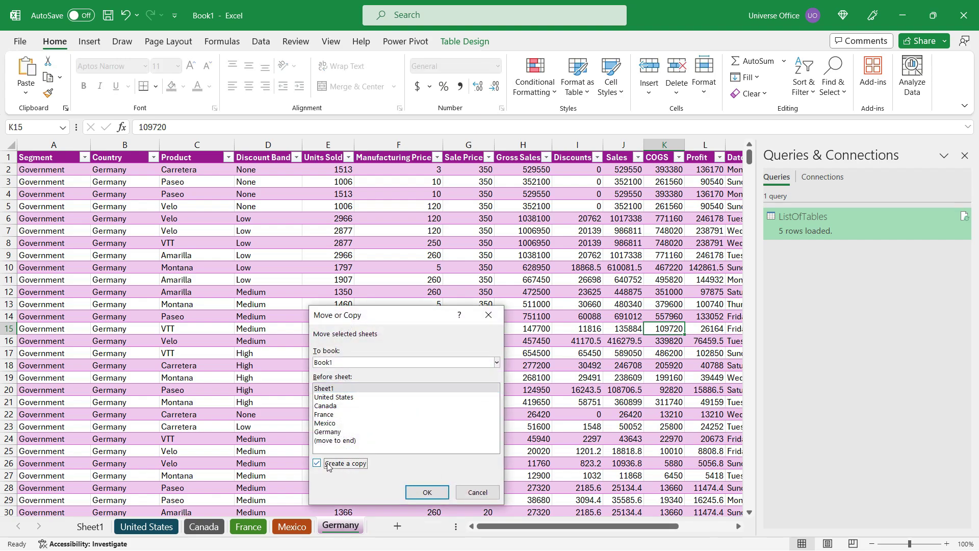
pyautogui.click(427, 491)
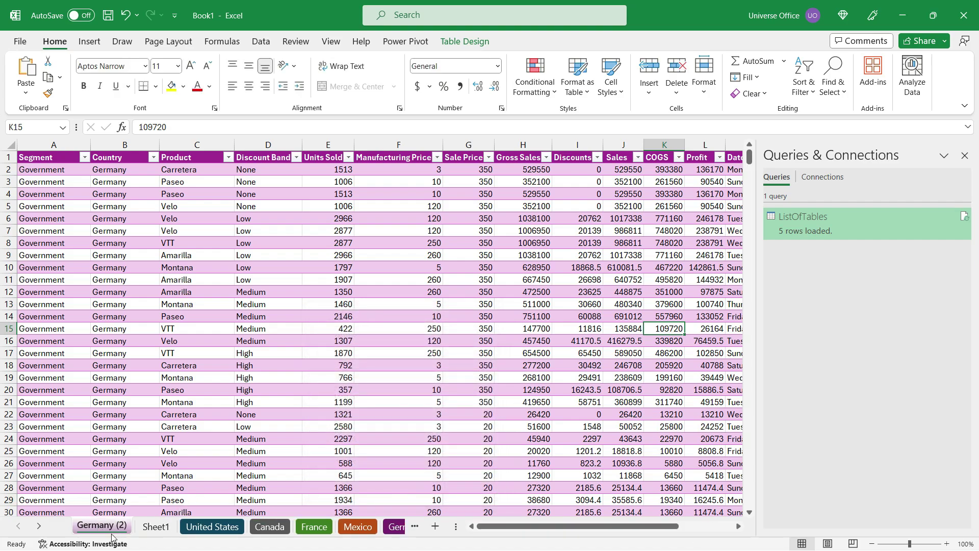
# On Sheet1, Refresh All data and select the new Germany (2) row in ListOfTables
pyautogui.click(156, 526)
pyautogui.click(261, 41)
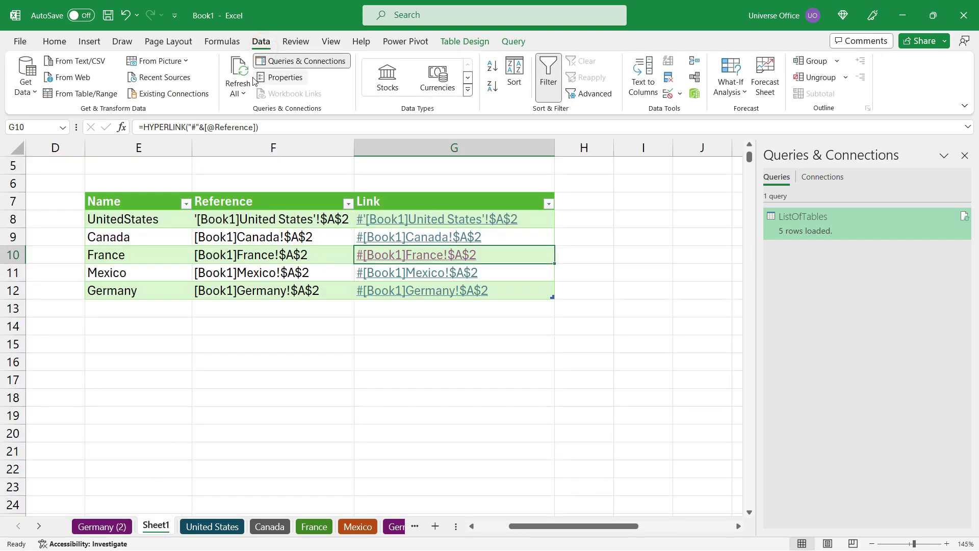
pyautogui.click(238, 94)
pyautogui.click(245, 112)
pyautogui.click(19, 219)
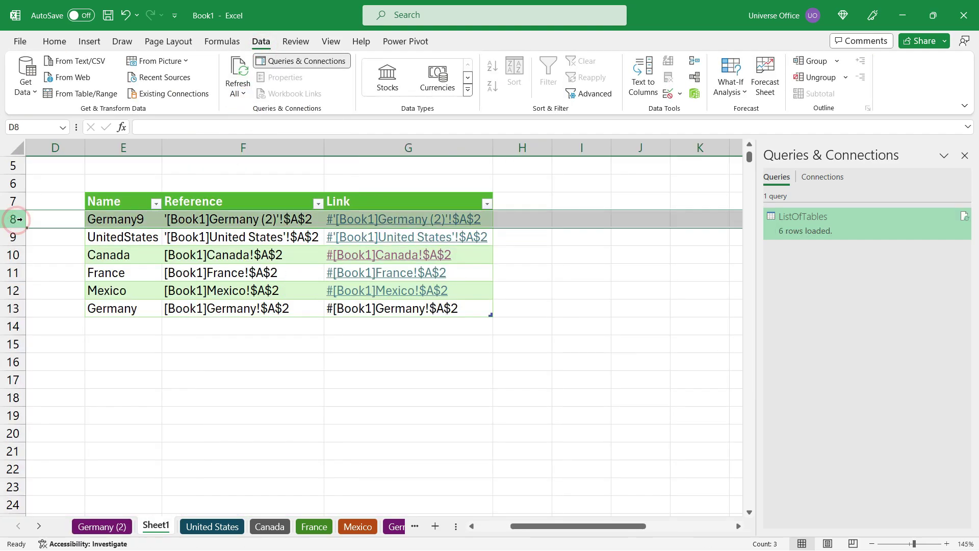
pyautogui.scroll(2, 31, 240)
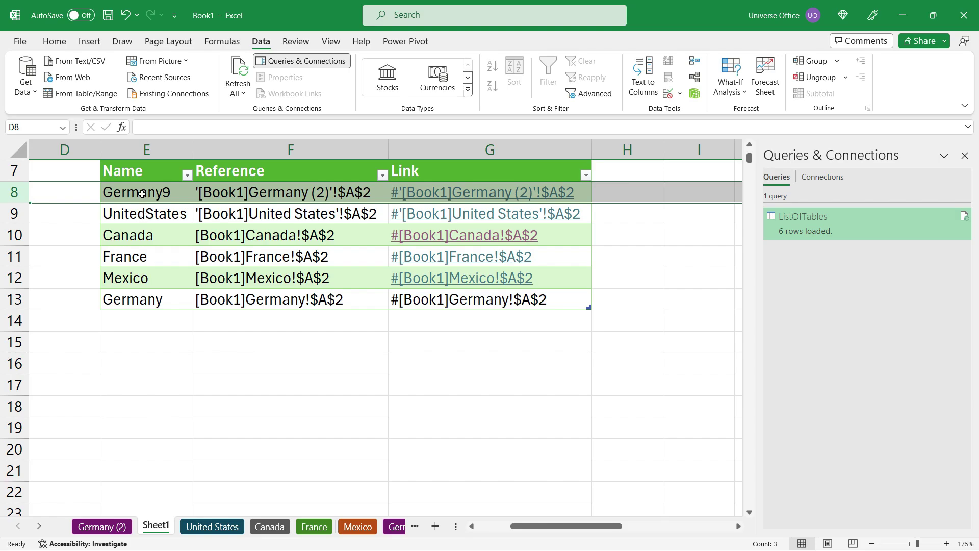
pyautogui.scroll(1, 377, 213)
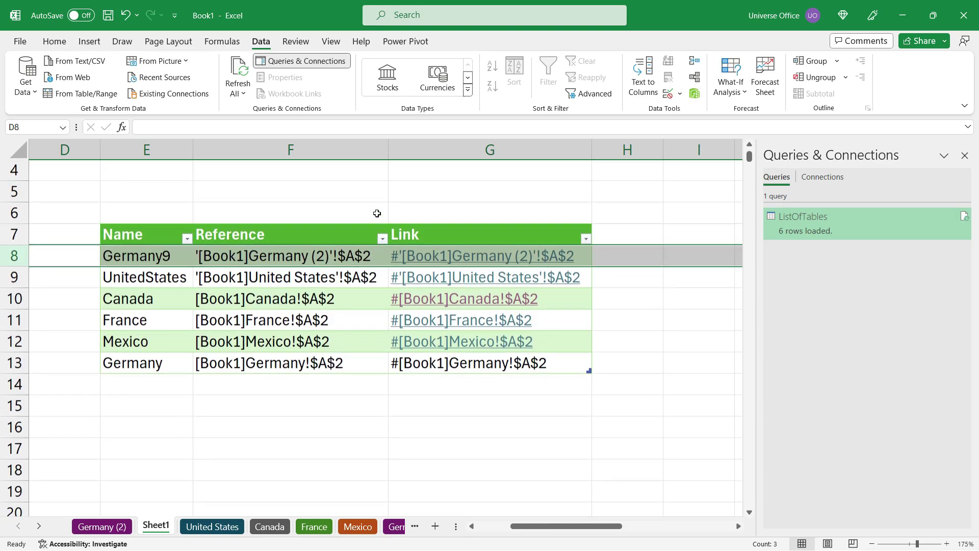